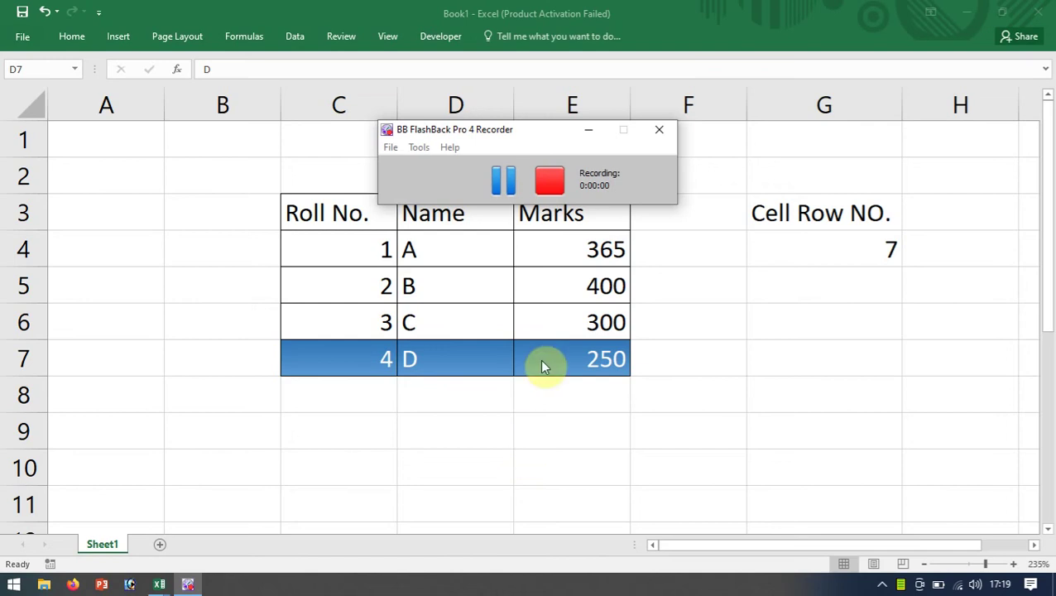
# Step: Select rows B, A, C and D in turn, watching G4 change to 5, 4, 6 and 7
pyautogui.click(592, 135)
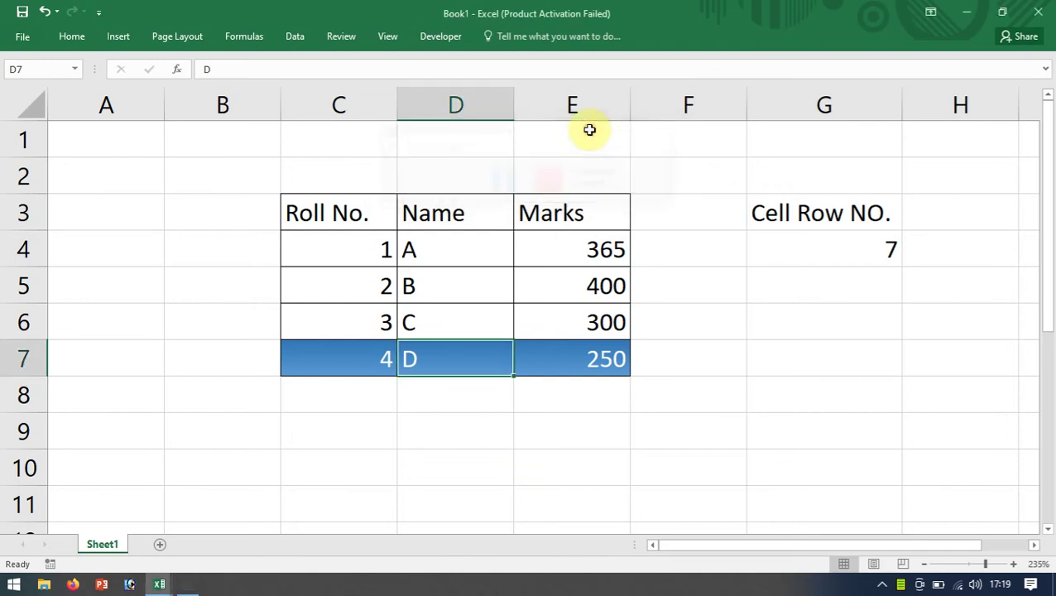
pyautogui.click(886, 586)
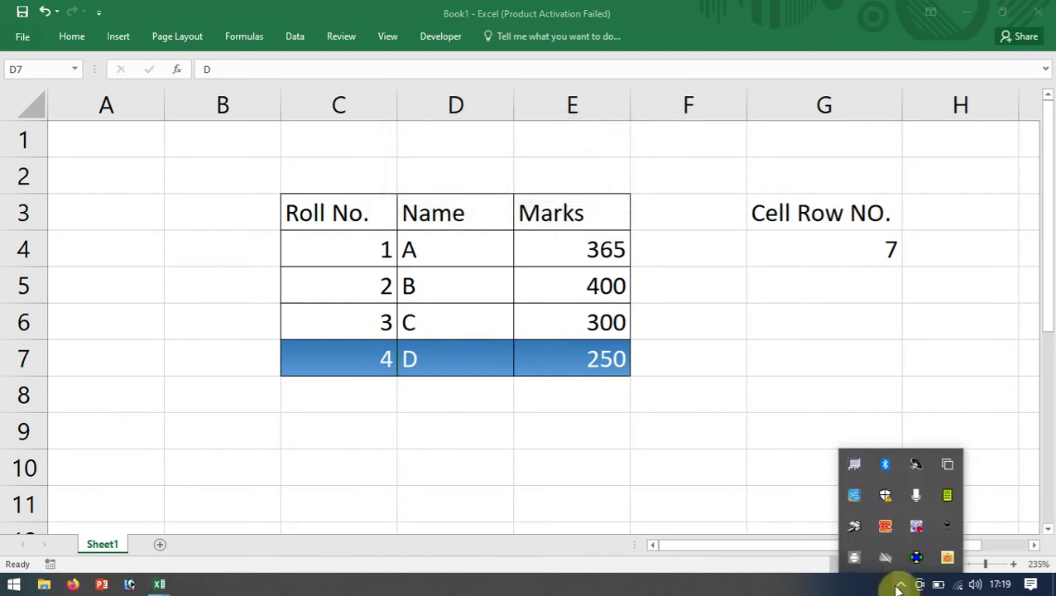
pyautogui.click(886, 586)
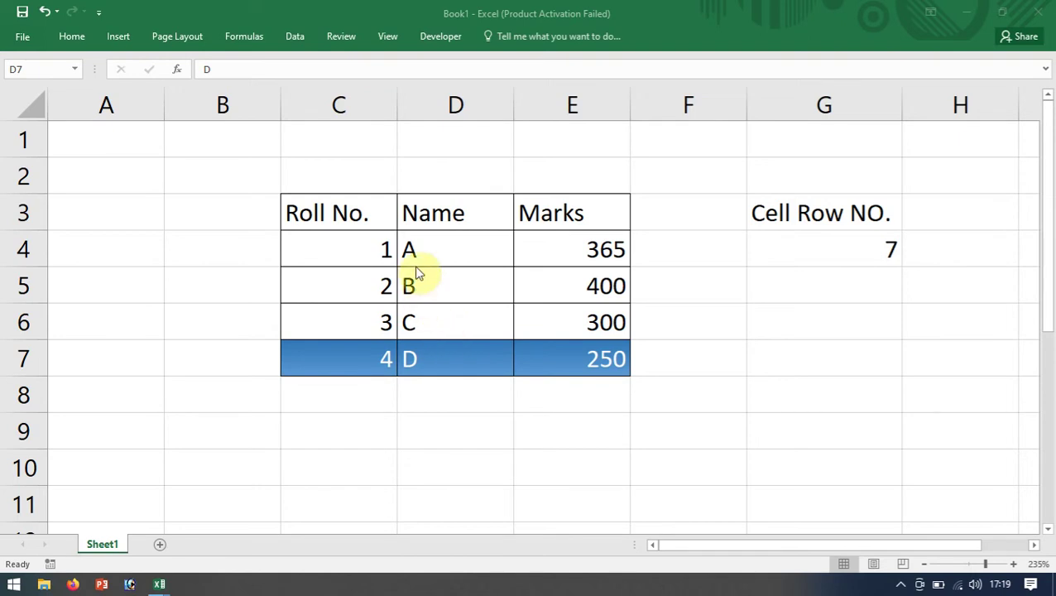
pyautogui.click(450, 285)
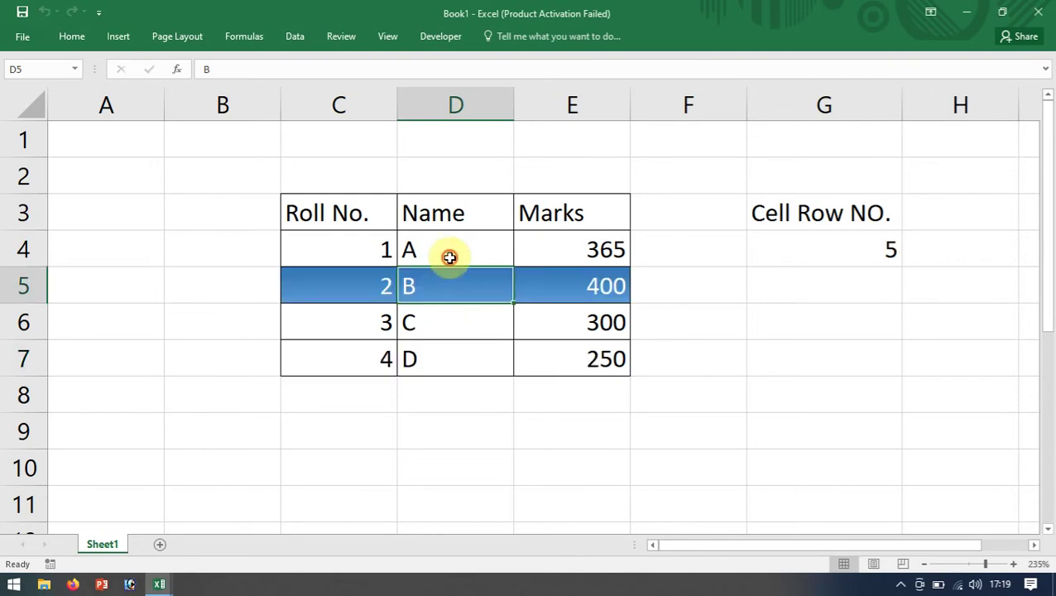
pyautogui.click(448, 256)
pyautogui.click(446, 297)
pyautogui.click(436, 326)
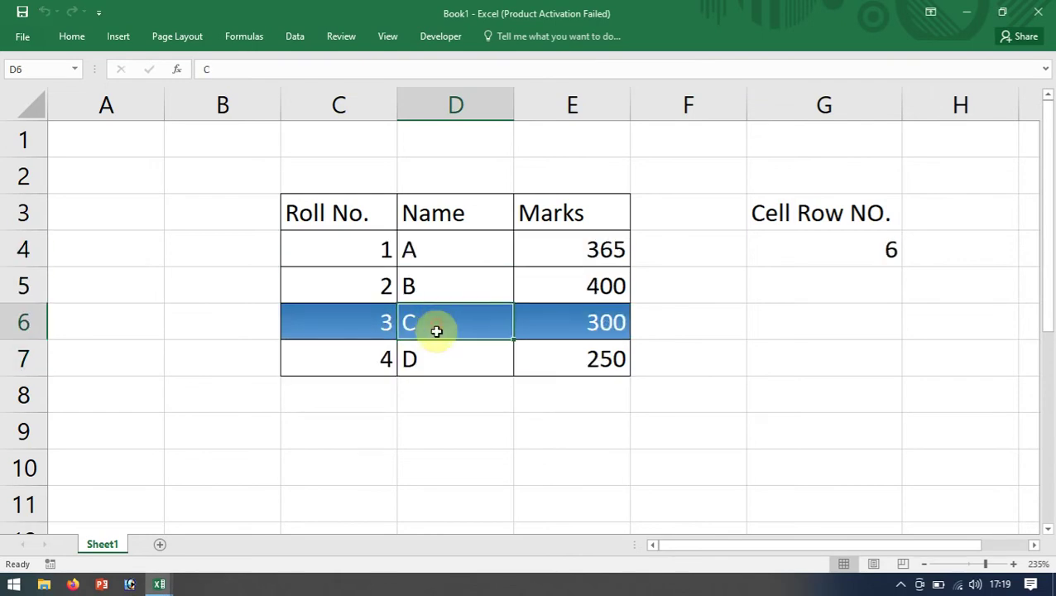
pyautogui.click(436, 354)
# Step: Cycle through rows B, A, C and D again, leaving G4 at 7, and show the Developer tab
pyautogui.click(443, 291)
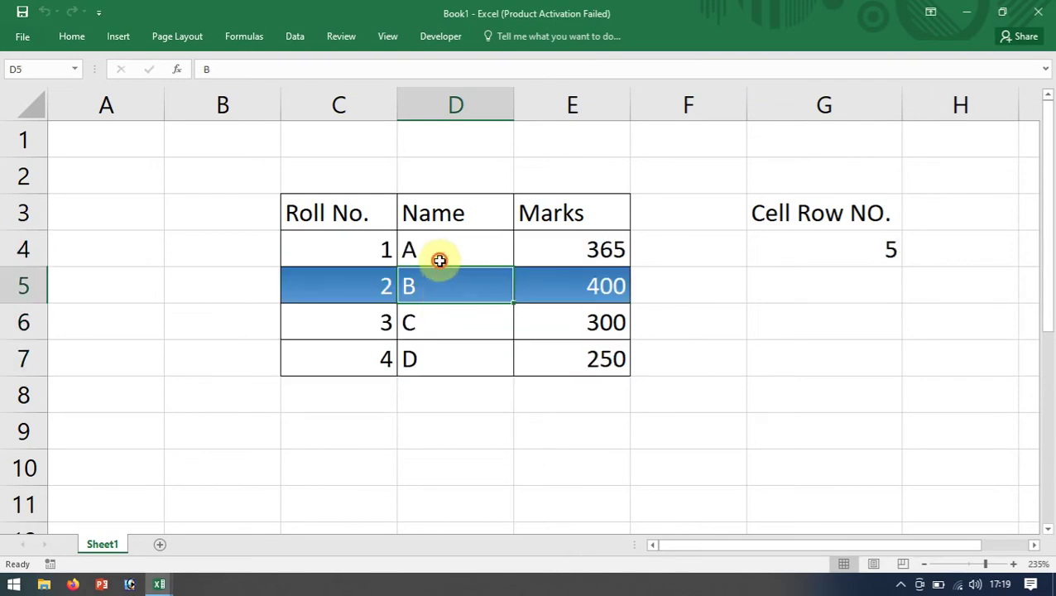
pyautogui.click(439, 258)
pyautogui.click(436, 297)
pyautogui.click(434, 322)
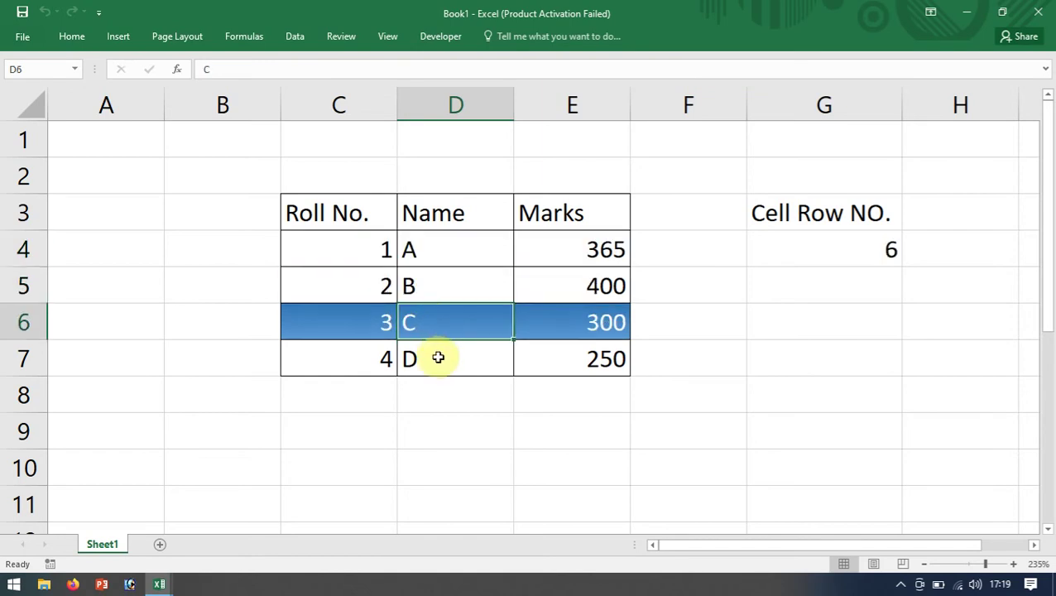
pyautogui.click(437, 356)
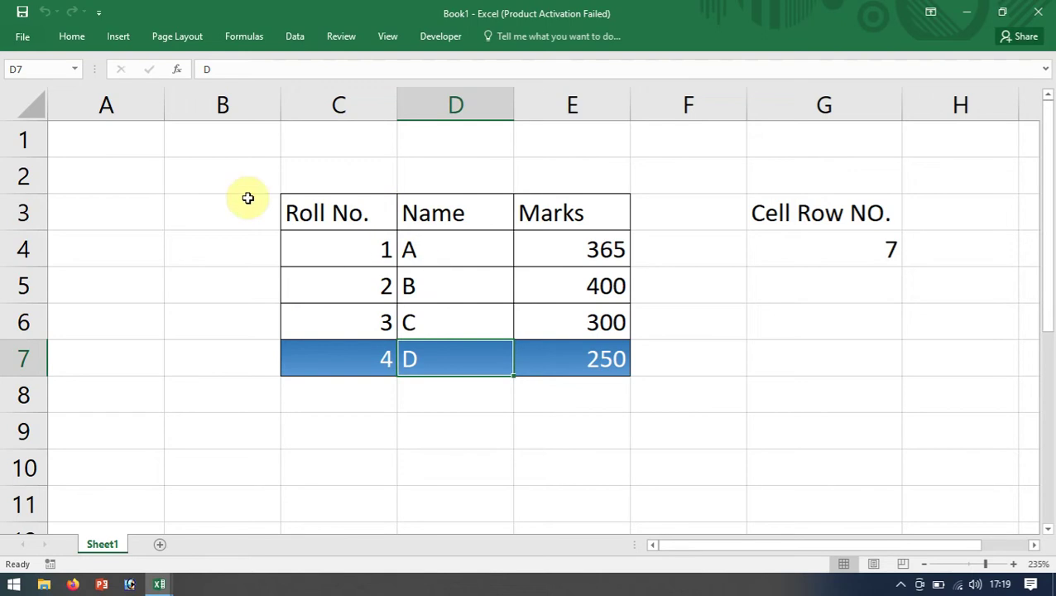
pyautogui.click(452, 37)
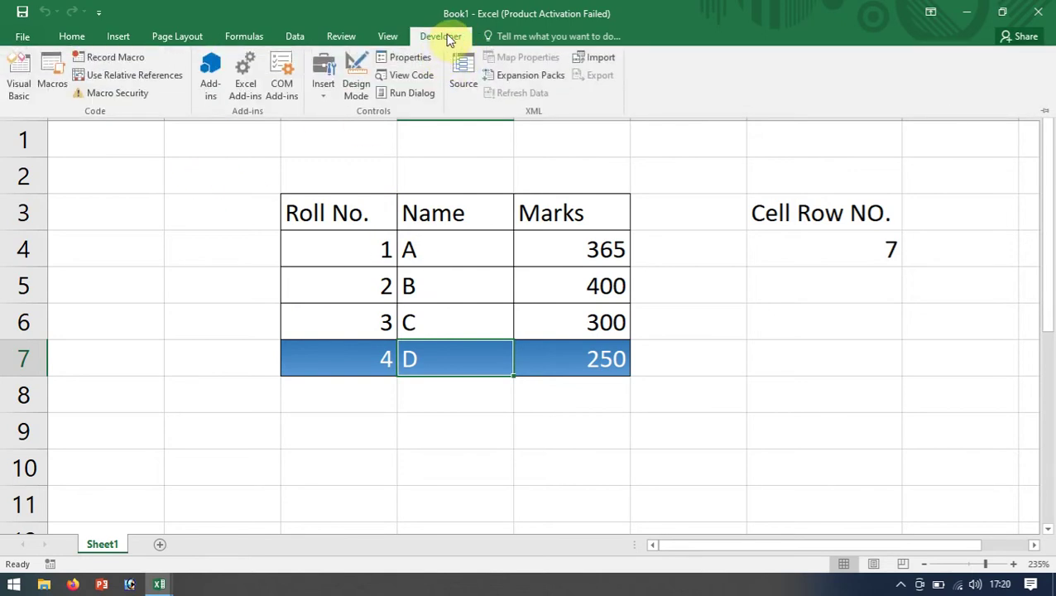
# Step: Confirm Developer is ticked under Main Tabs in Options > Customize Ribbon, then close Options with OK
pyautogui.click(478, 296)
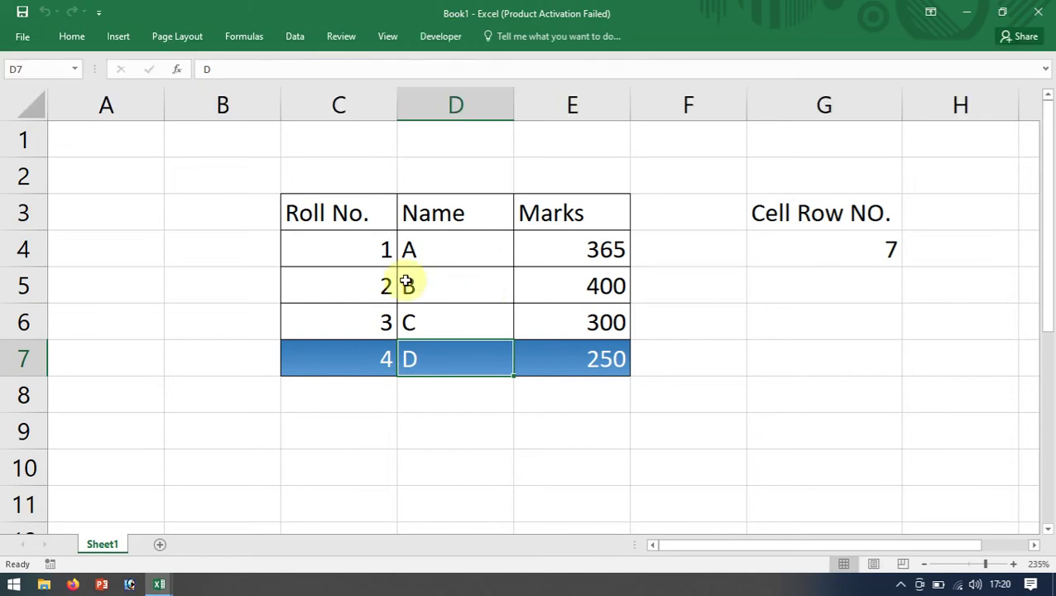
pyautogui.click(26, 39)
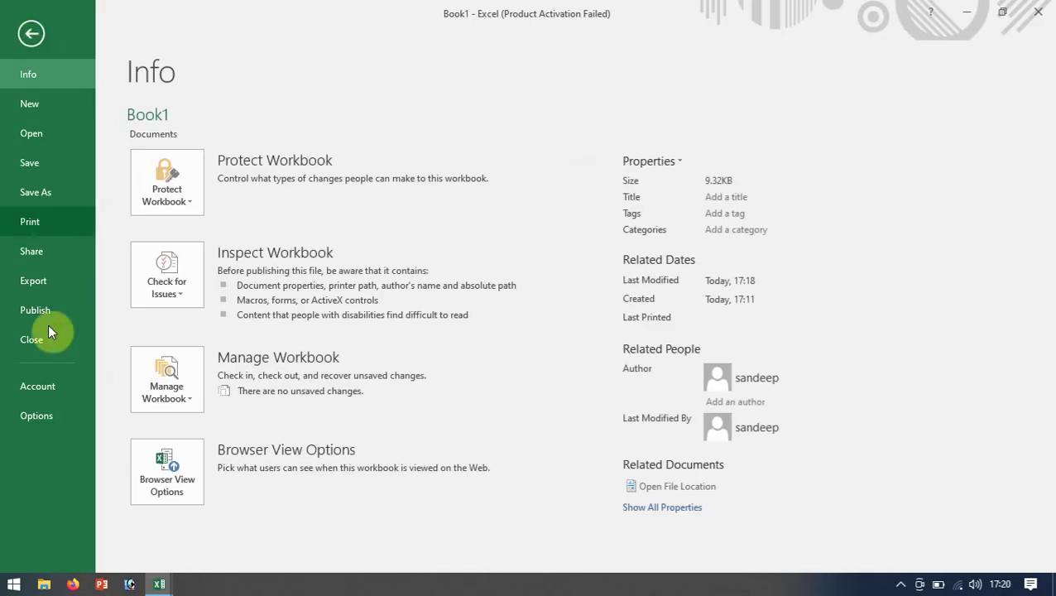
pyautogui.click(44, 418)
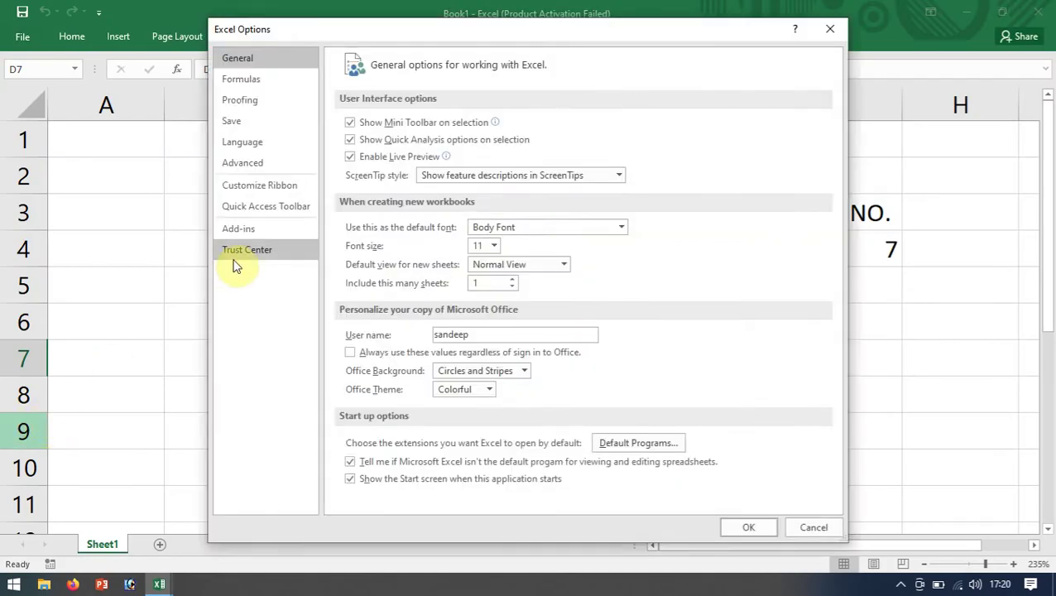
pyautogui.click(257, 187)
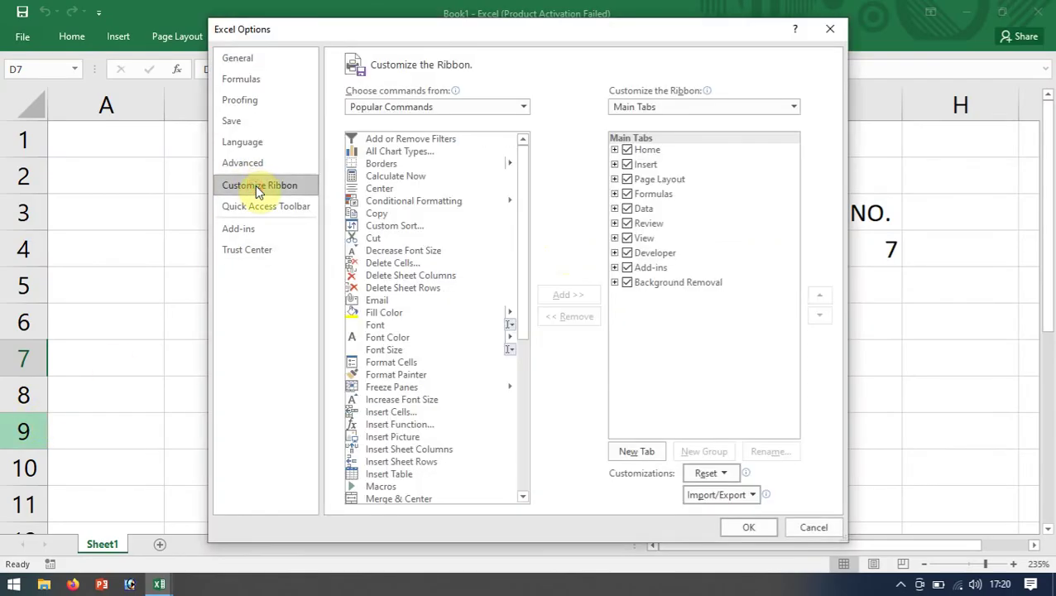
pyautogui.click(647, 254)
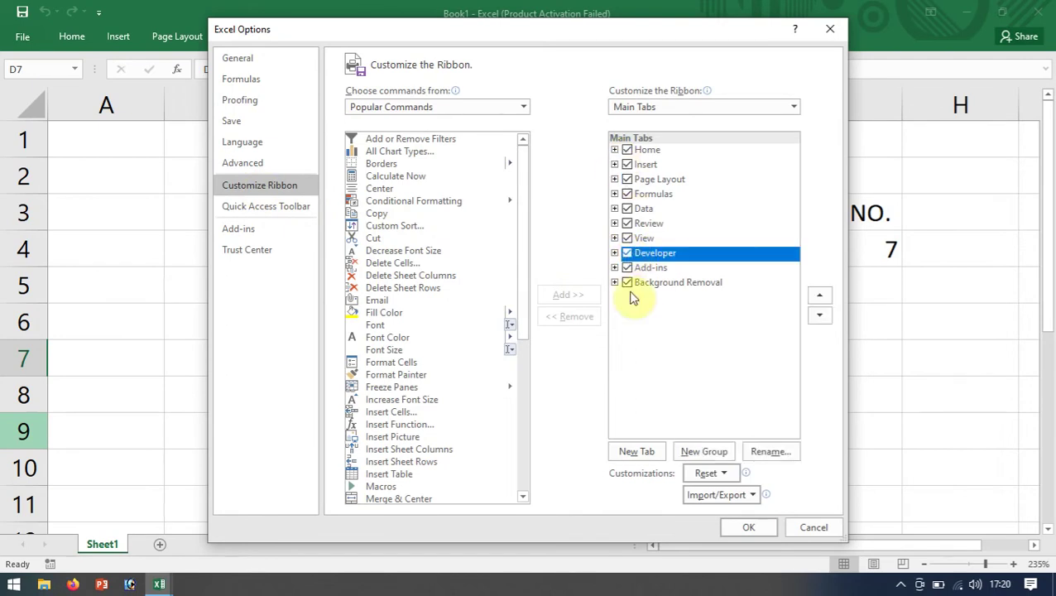
pyautogui.click(744, 527)
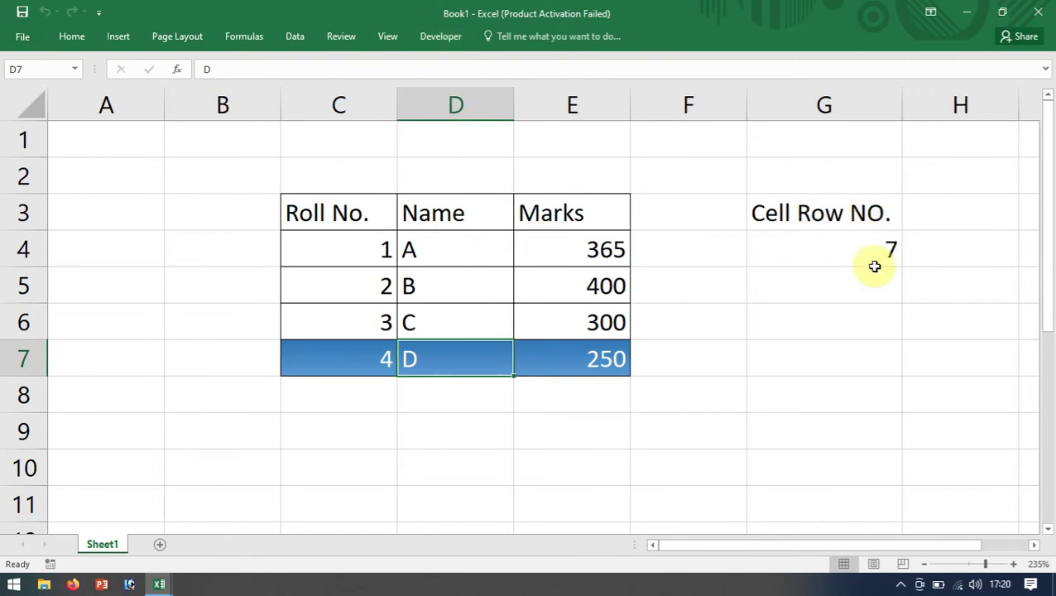
# Step: Select the B row's Marks value 400 so G4 reads 5, then show the Developer tab
pyautogui.click(431, 314)
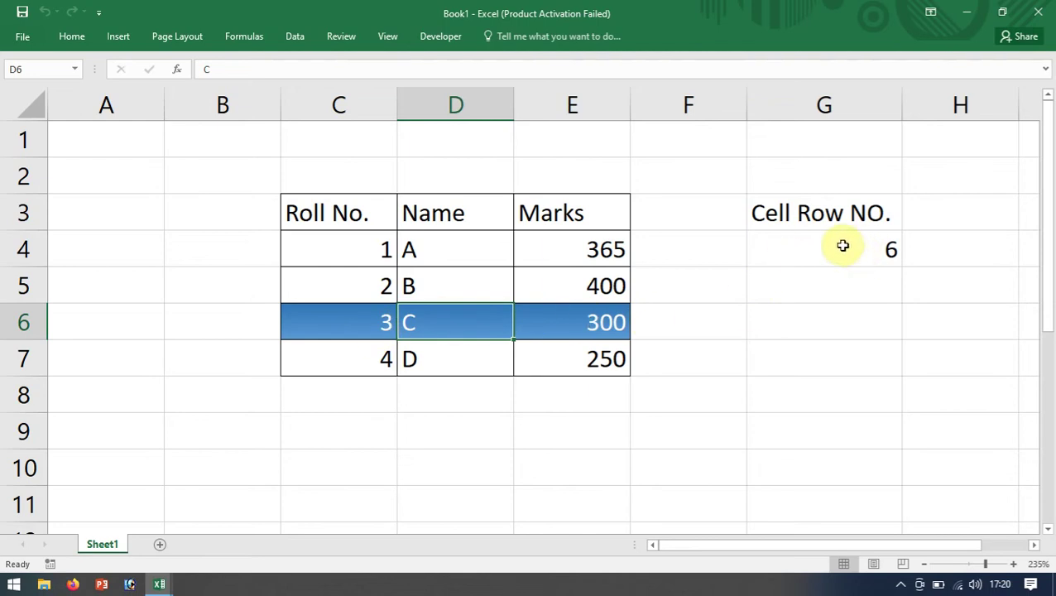
pyautogui.click(527, 285)
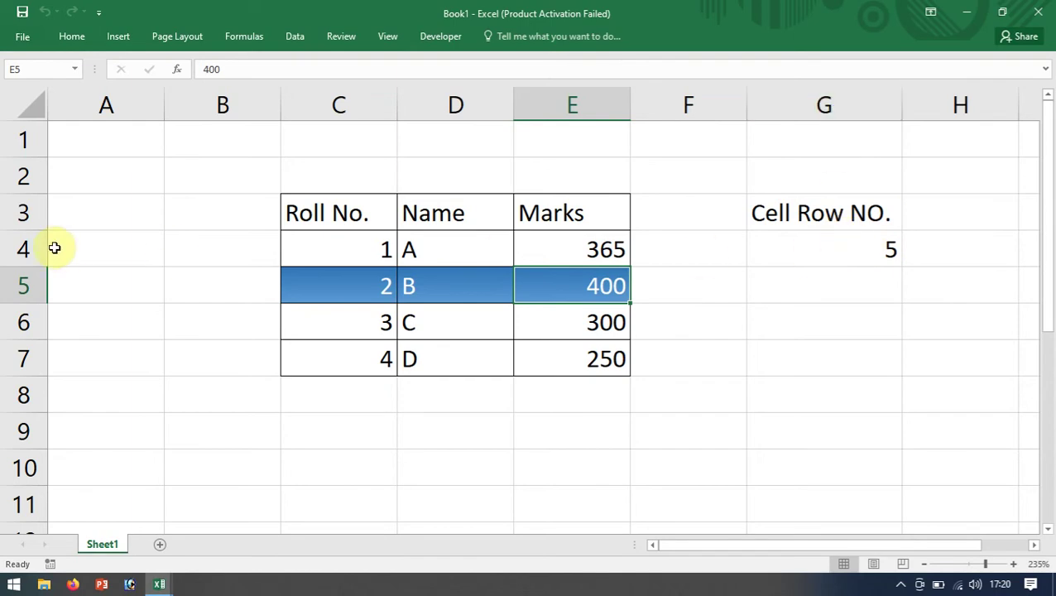
pyautogui.click(459, 38)
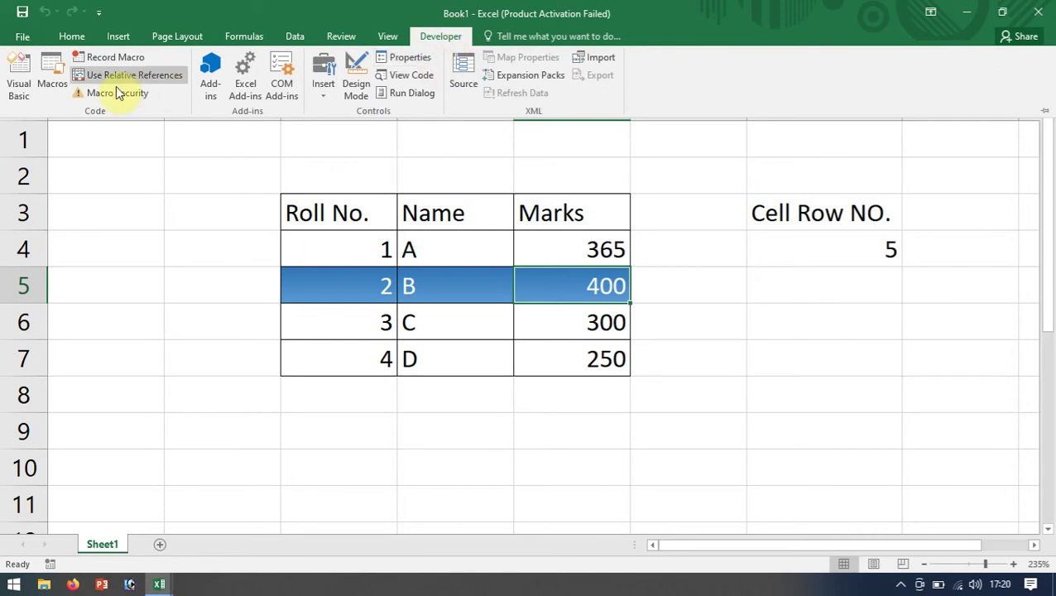
# Step: Open Visual Basic and delete the If Not Intersect…End If block from Sheet1's Worksheet_SelectionChange
pyautogui.click(25, 87)
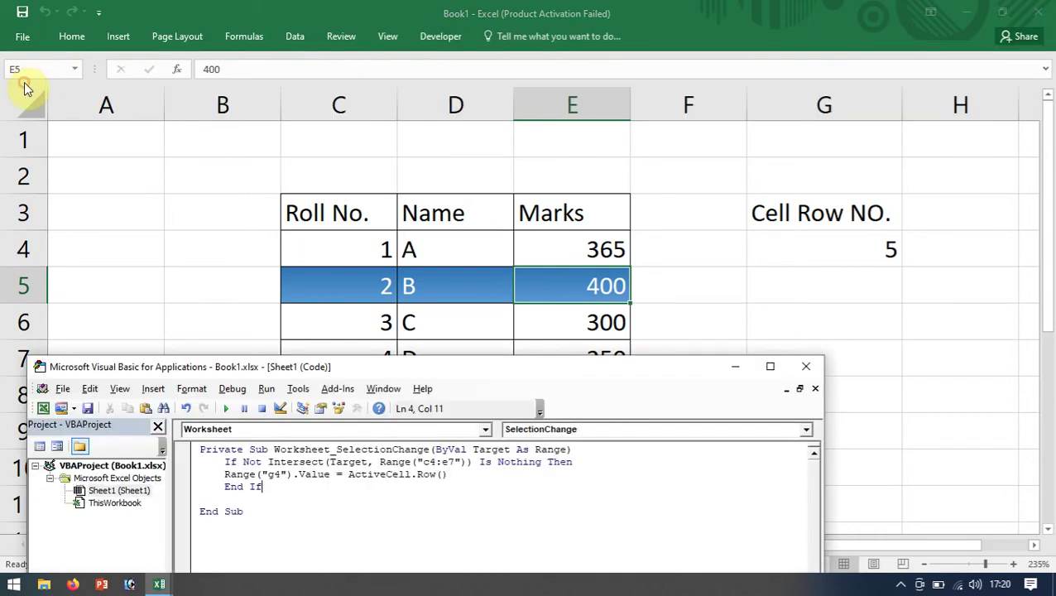
pyautogui.moveTo(462, 375)
pyautogui.mouseDown()
pyautogui.moveTo(546, 446)
pyautogui.moveTo(552, 323)
pyautogui.mouseUp()
pyautogui.moveTo(358, 441); pyautogui.dragTo(308, 414)
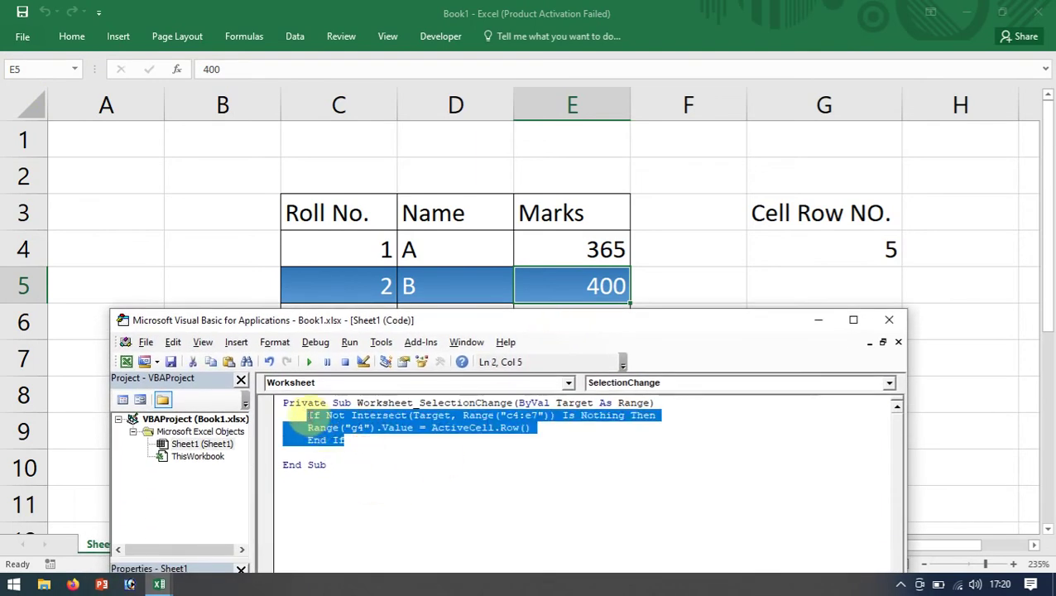
pyautogui.press('Delete')
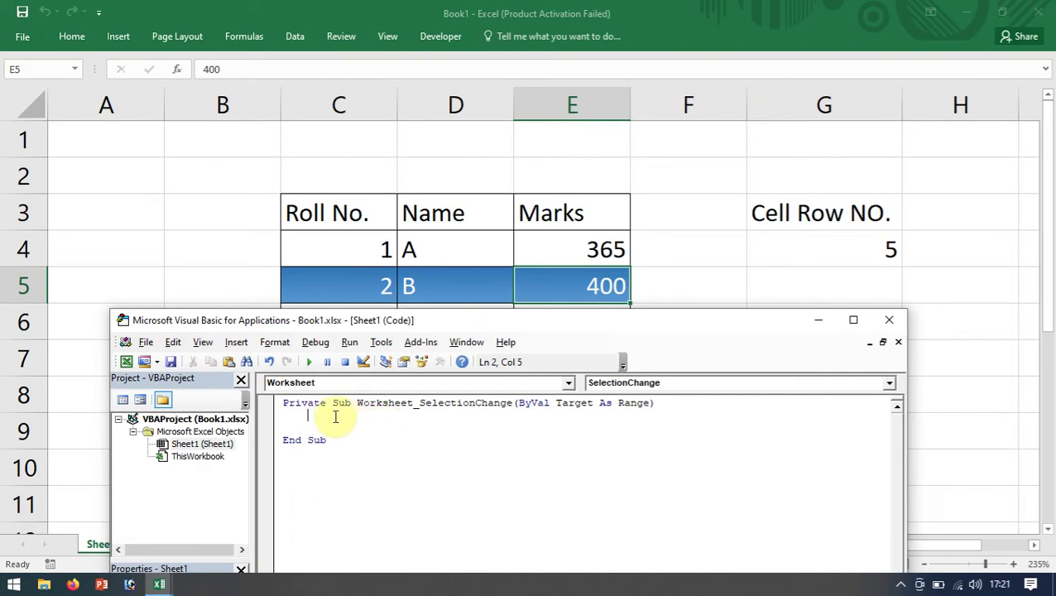
# Step: Write the line If Not Intersect(Target, Range("c4:e7")) Is Nothing Then in the procedure
pyautogui.write('if not intersec')
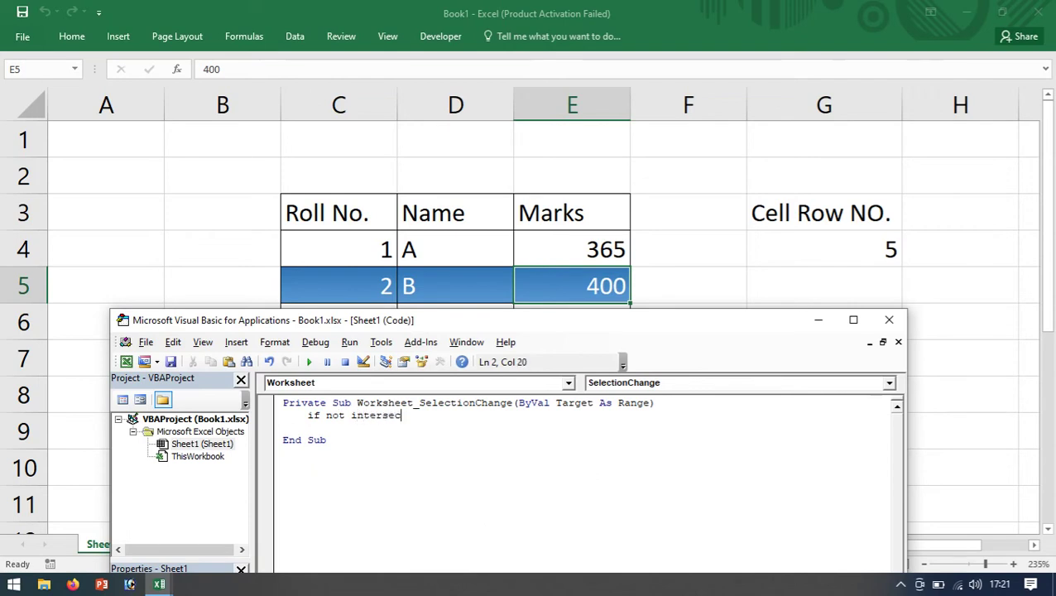
pyautogui.write('t(')
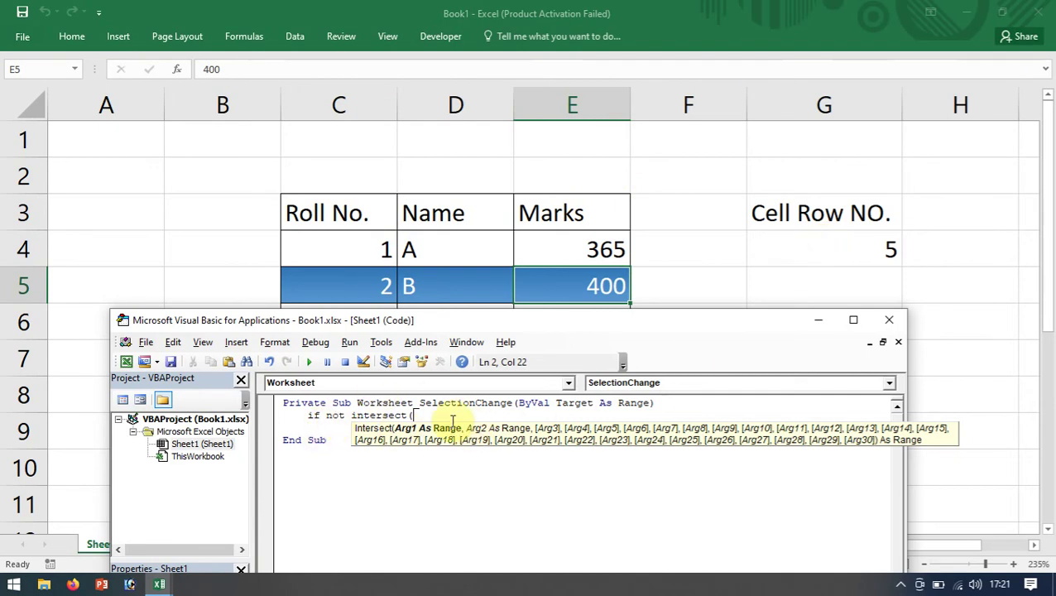
pyautogui.write('Tar')
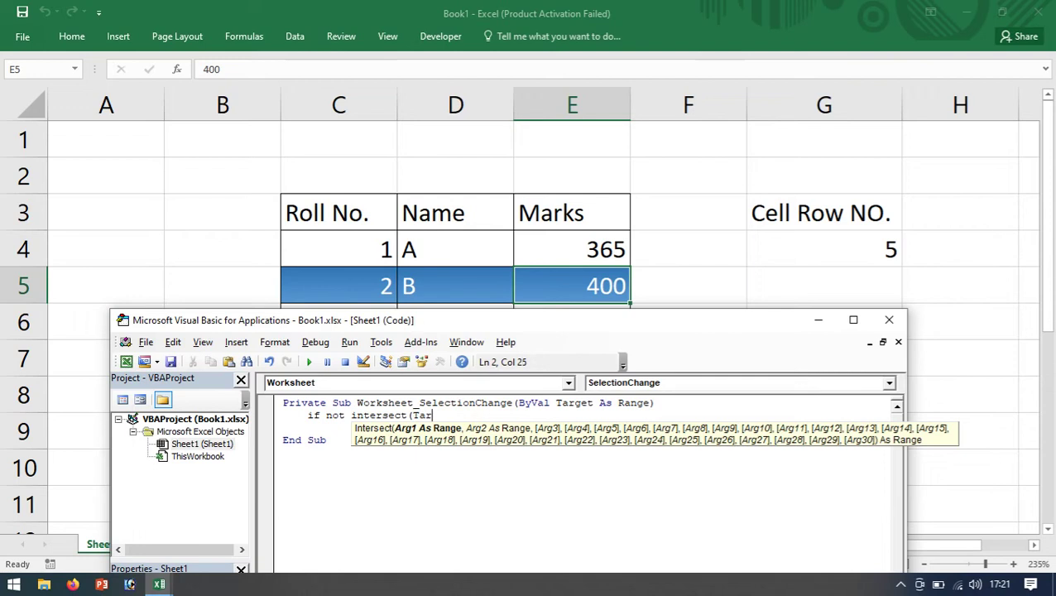
pyautogui.write('get,')
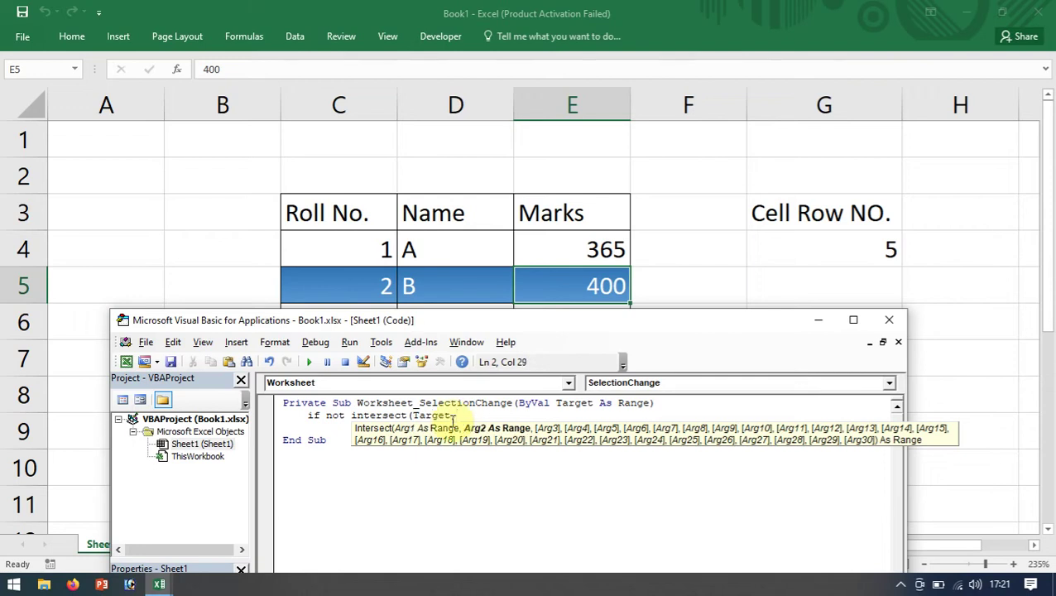
pyautogui.write('Range')
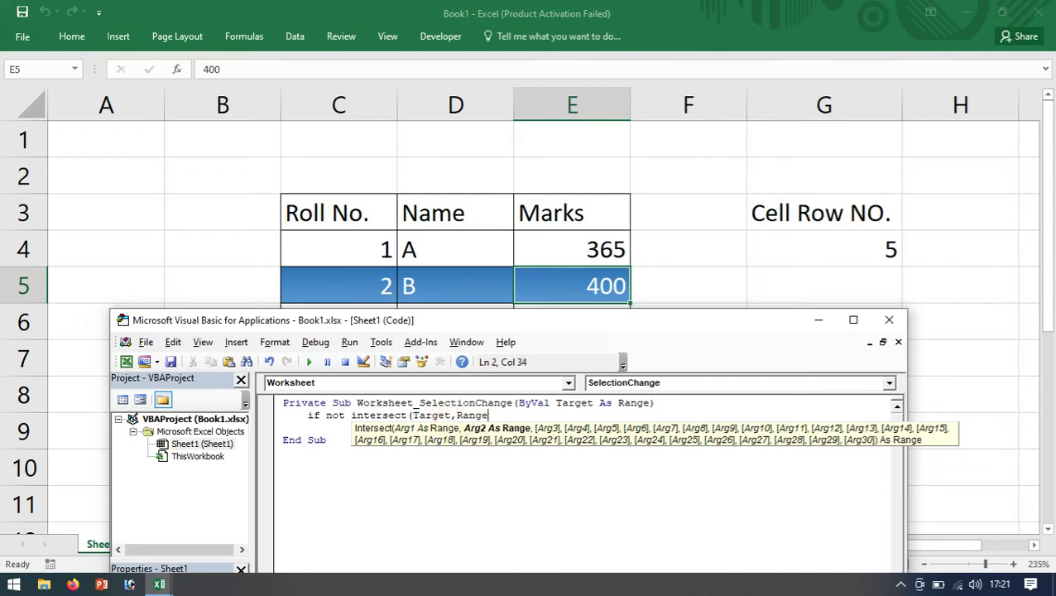
pyautogui.write('(')
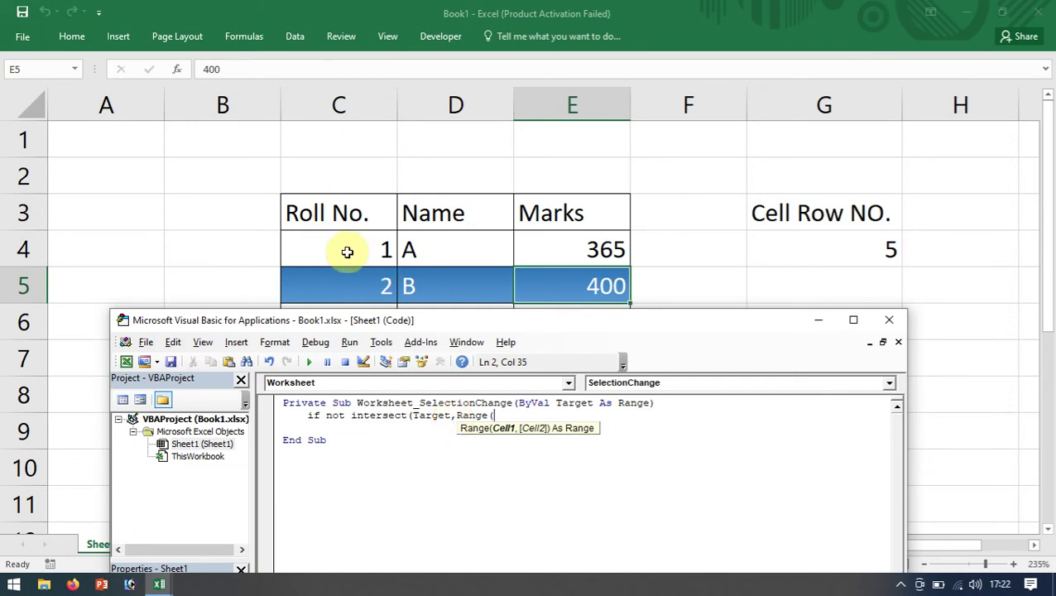
pyautogui.write('"c4:')
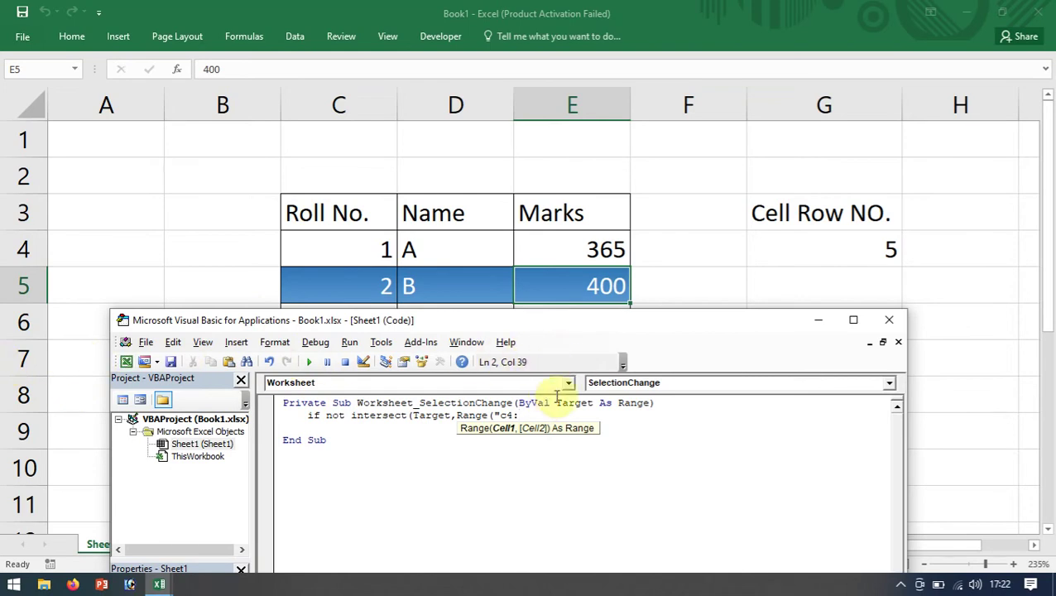
pyautogui.write('e7')
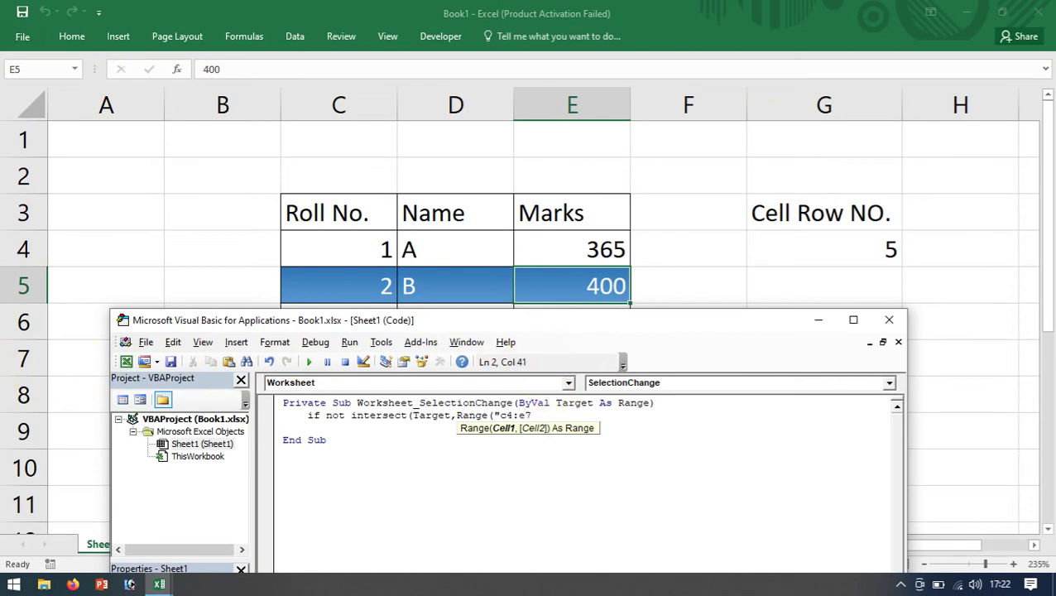
pyautogui.write('")')
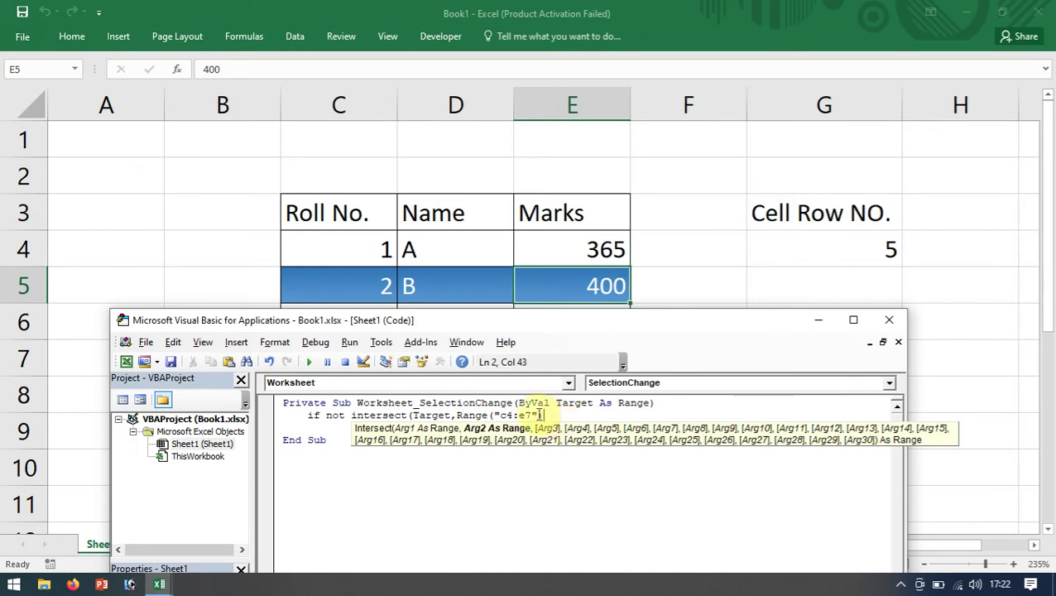
pyautogui.write(') is nothing then')
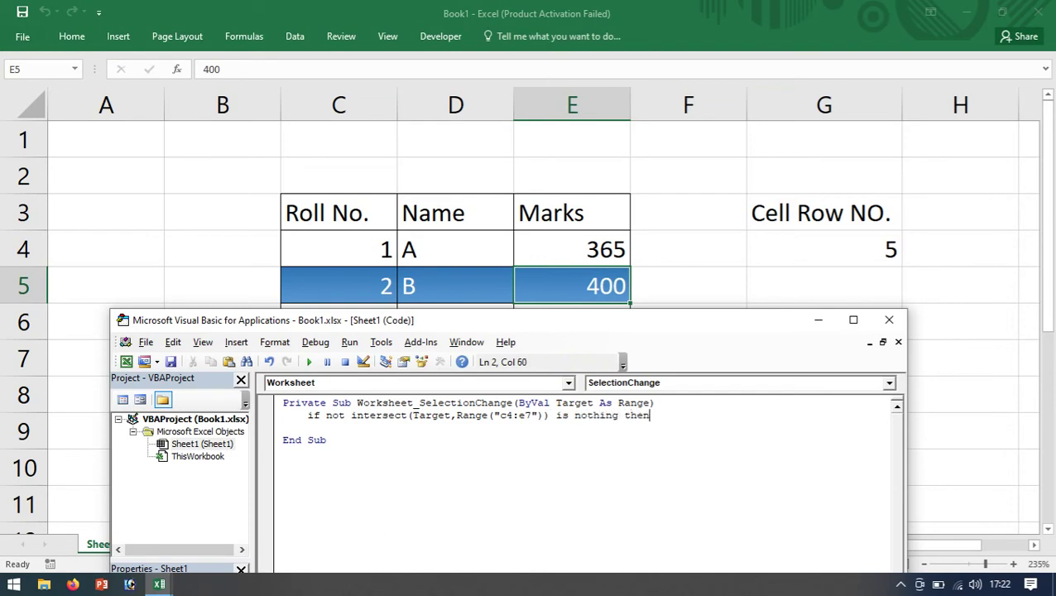
# Step: Add Range("g4").Value = ActiveCell.Row() and End If to the macro, then try running it
pyautogui.press('Return')
pyautogui.write('range')
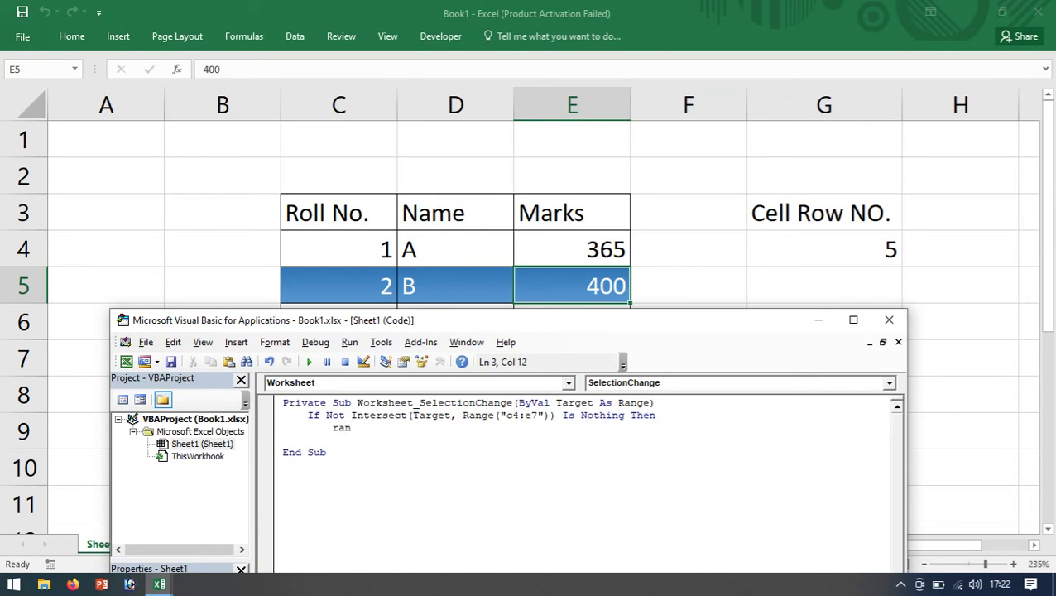
pyautogui.write('(')
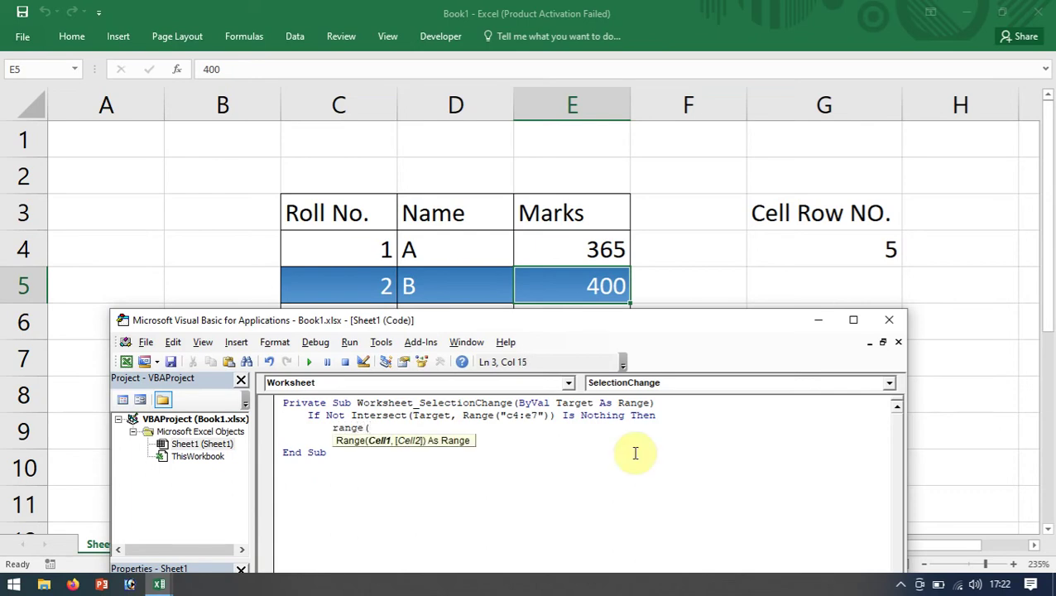
pyautogui.write('"g4')
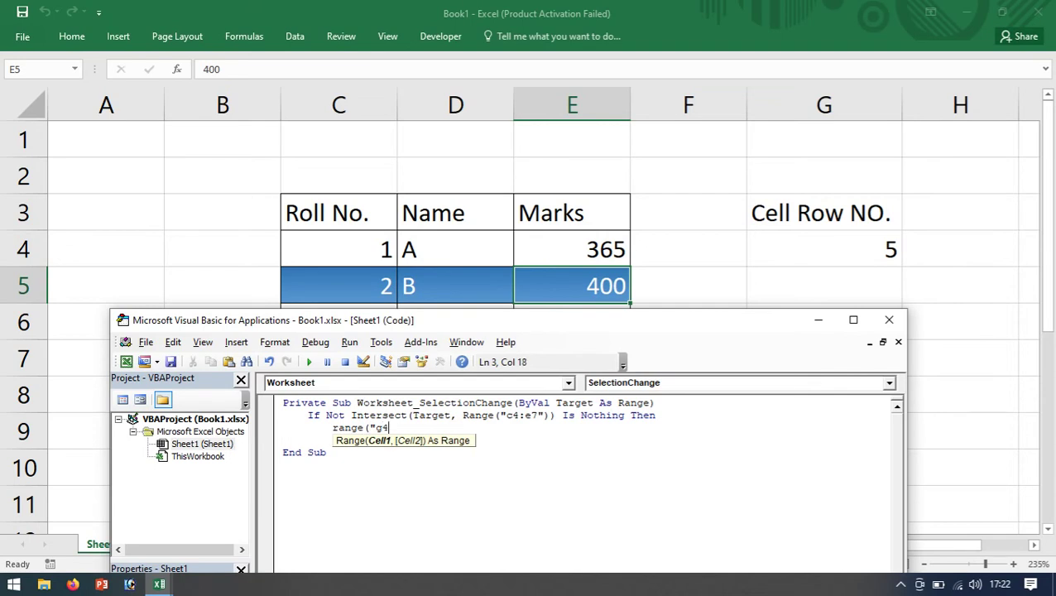
pyautogui.write('")')
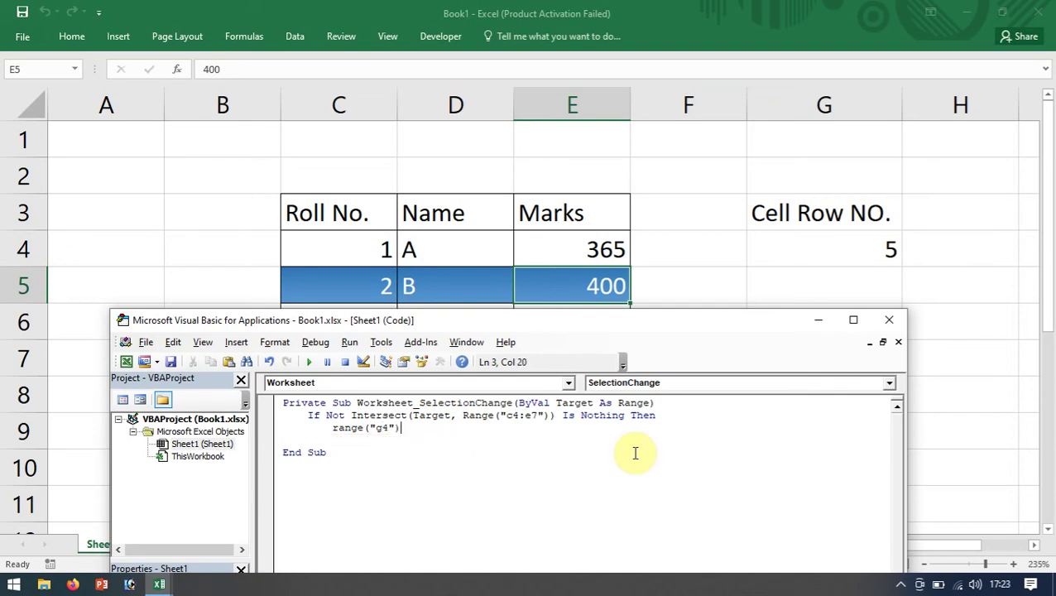
pyautogui.write('.valu')
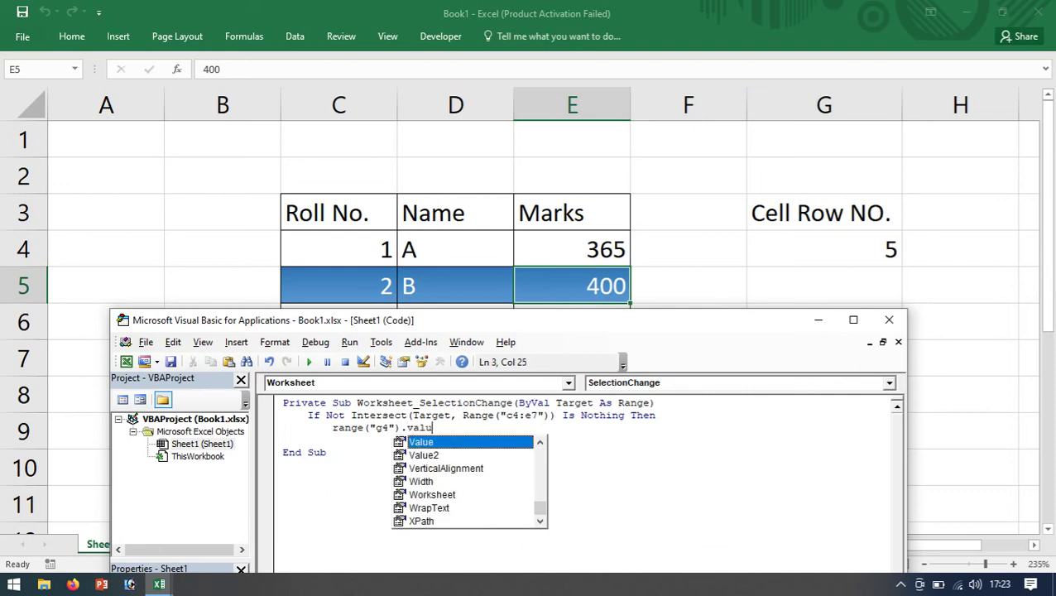
pyautogui.write('=')
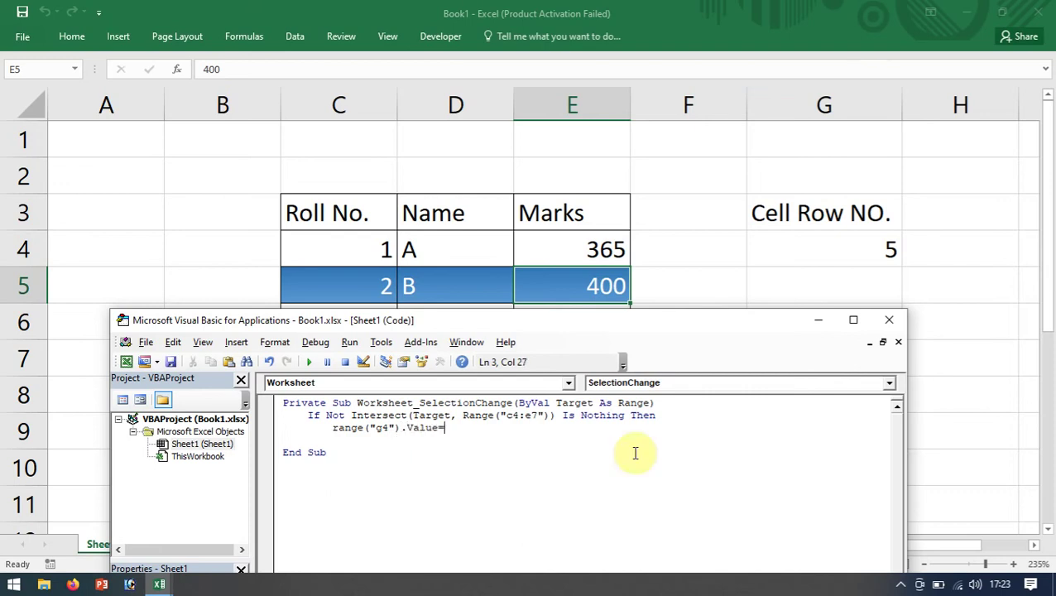
pyautogui.write('ac')
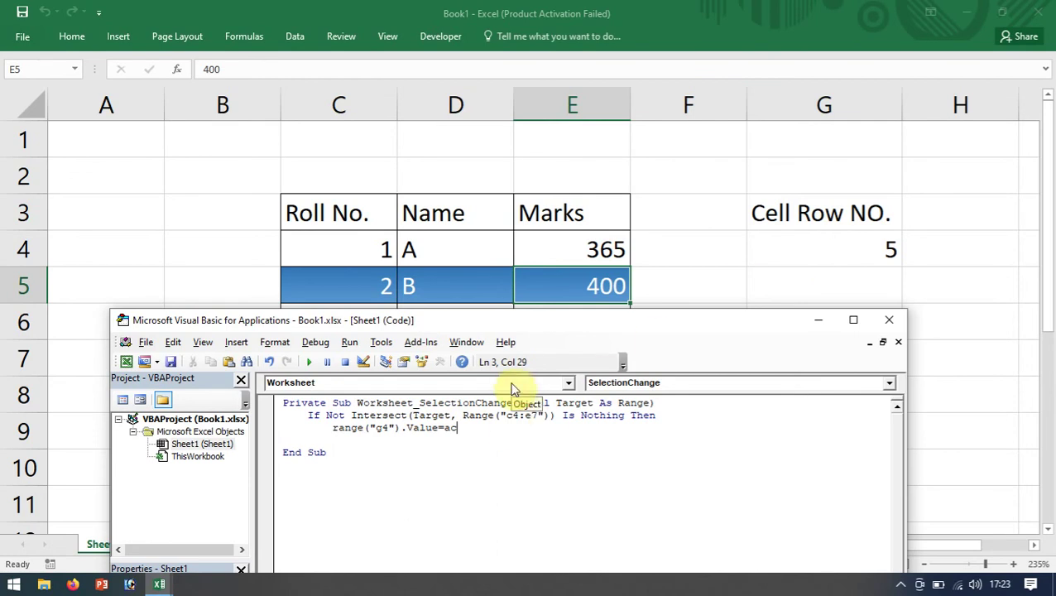
pyautogui.write('tive')
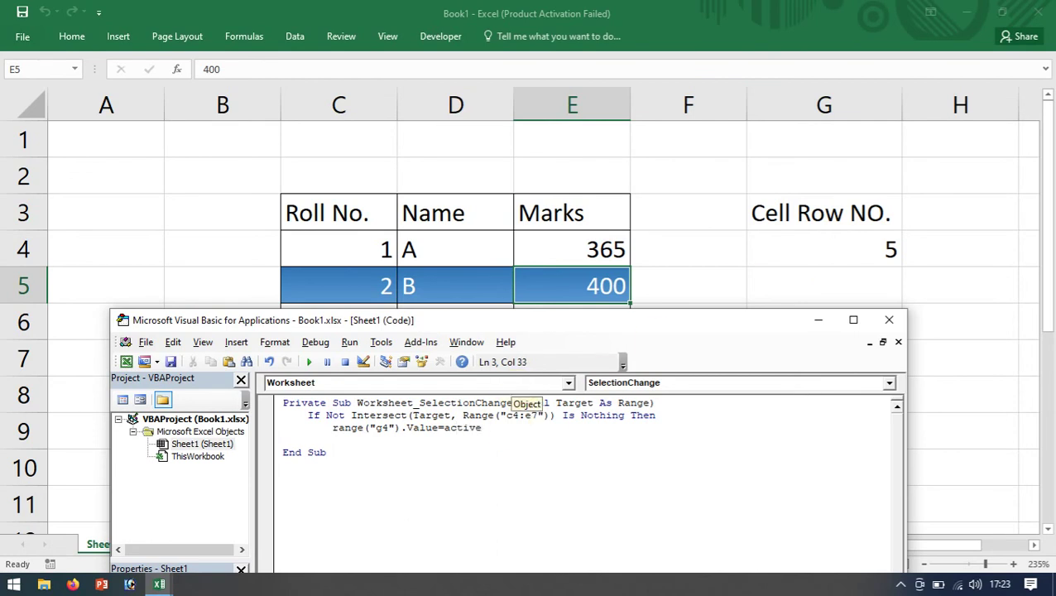
pyautogui.write('cell.row')
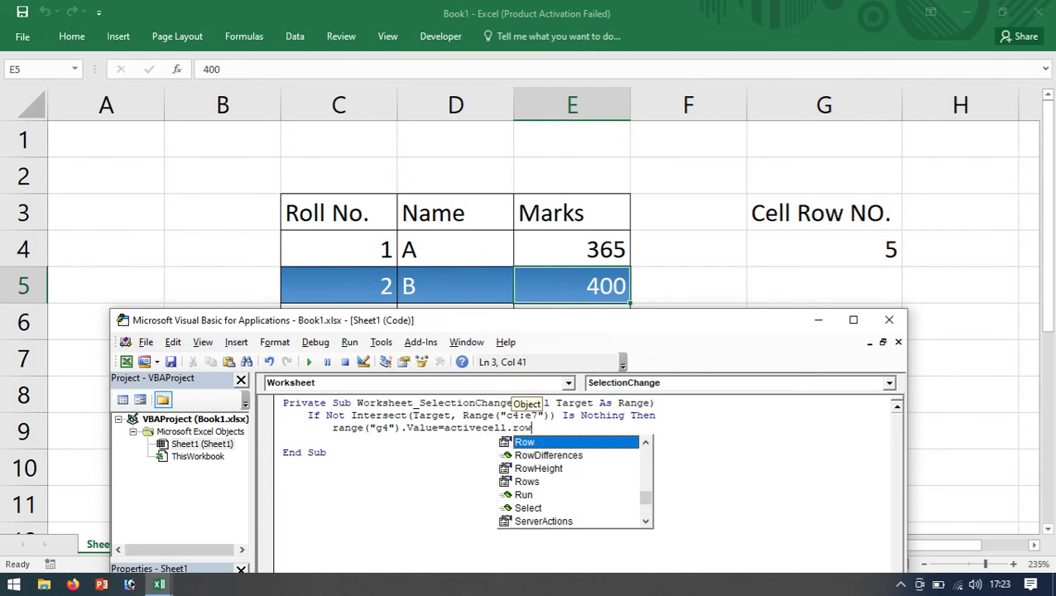
pyautogui.write('()')
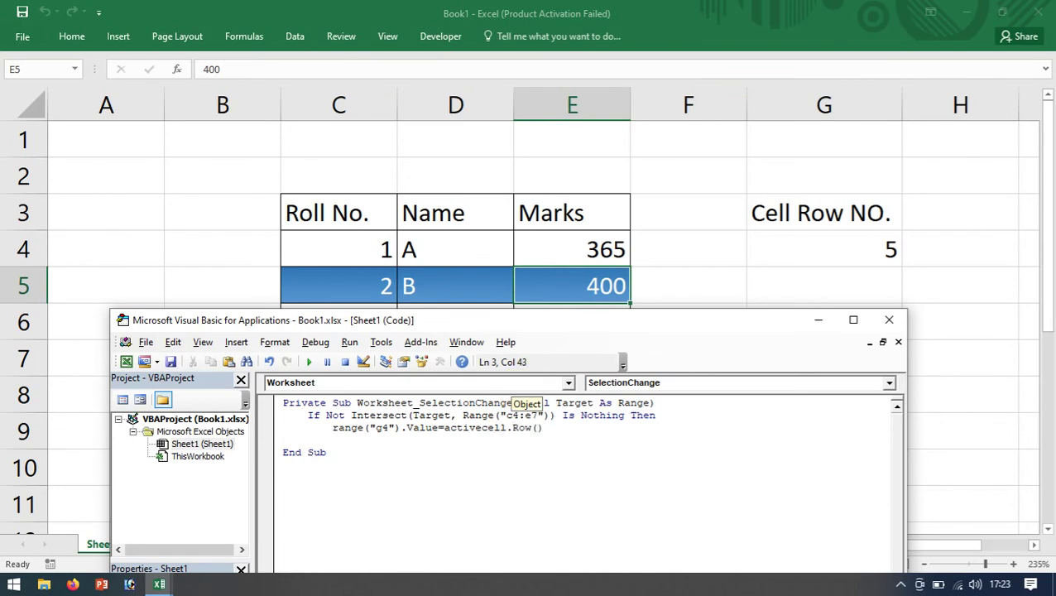
pyautogui.press('Return')
pyautogui.write('end i')
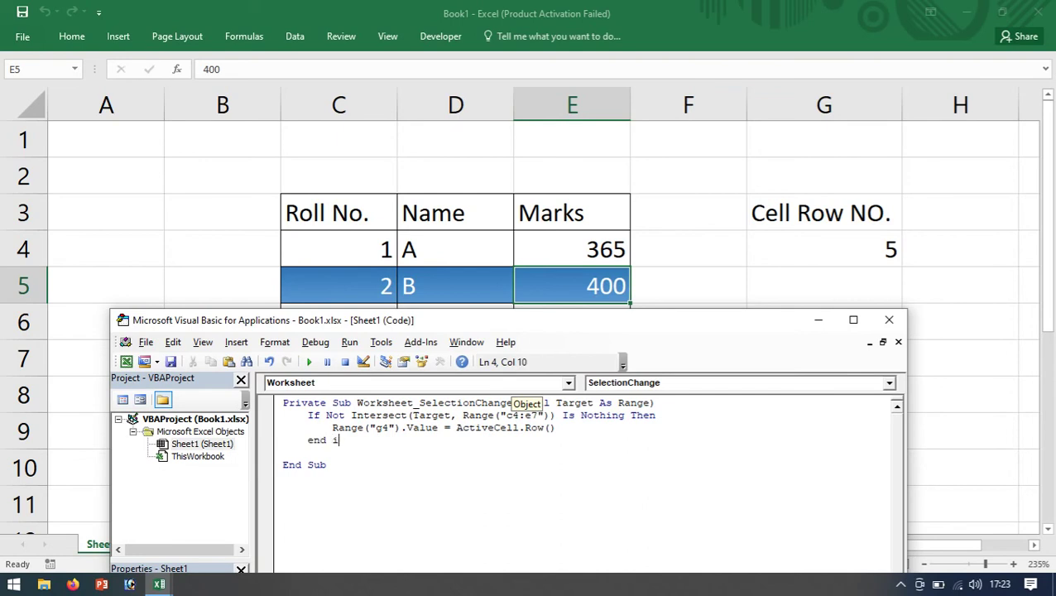
pyautogui.write('f')
pyautogui.press('Return')
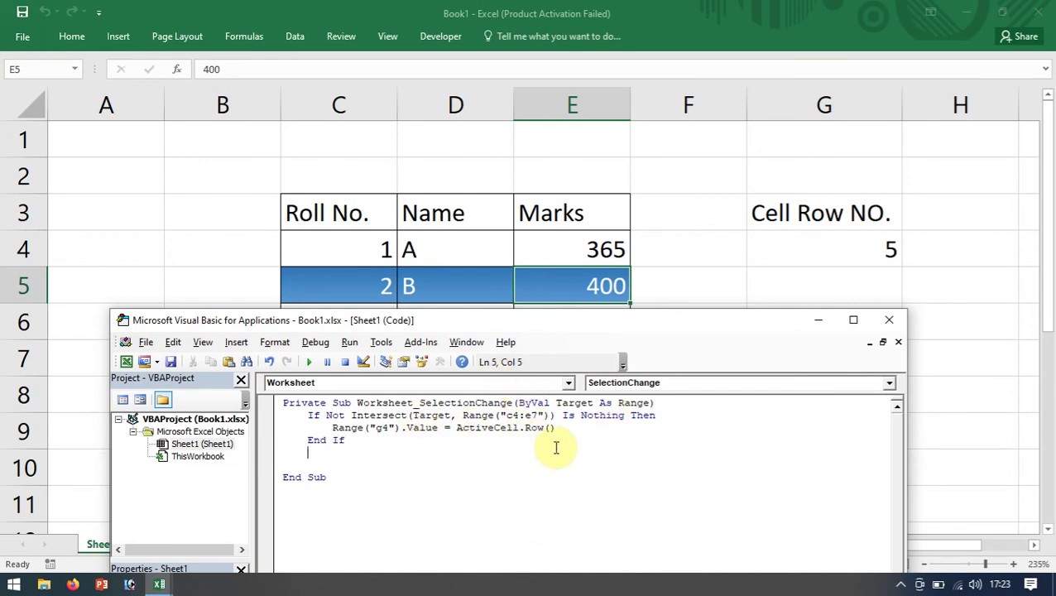
pyautogui.click(312, 362)
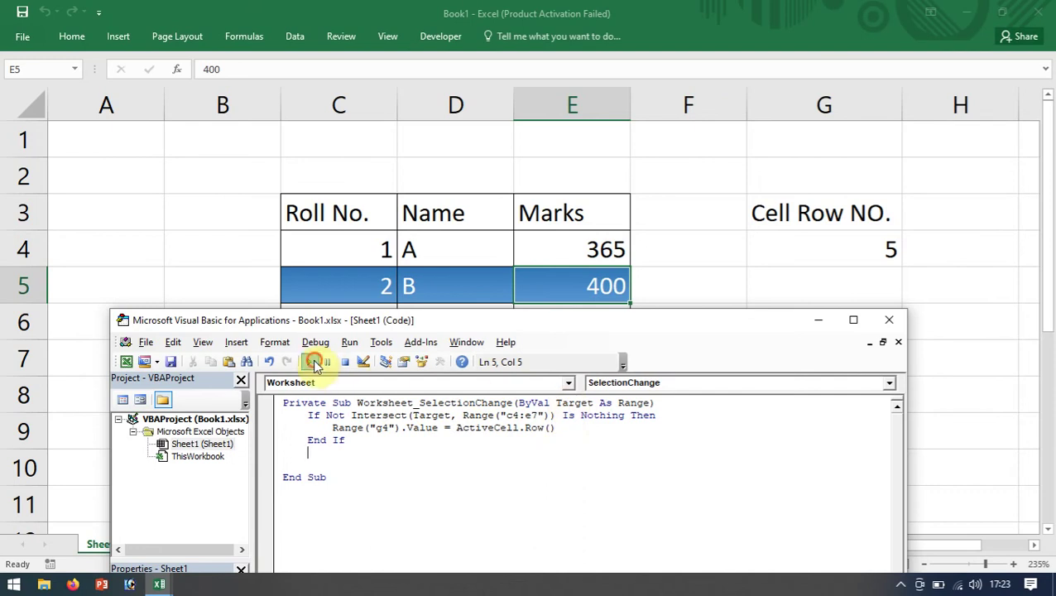
# Step: Close the Macros dialog and editor, then pick table cells so G4 shows 4, 5 and 6
pyautogui.click(683, 114)
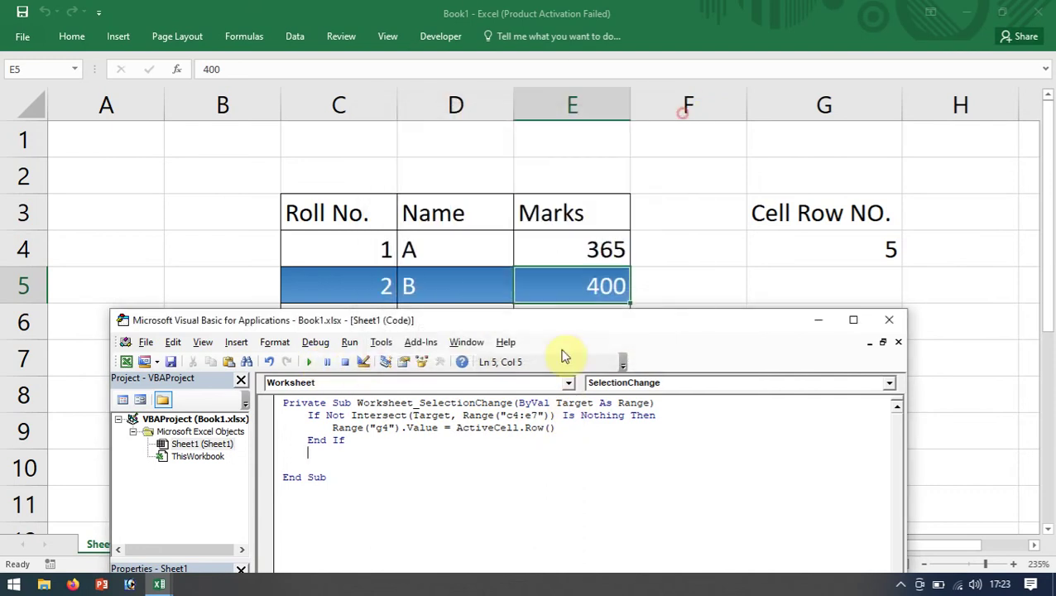
pyautogui.click(816, 321)
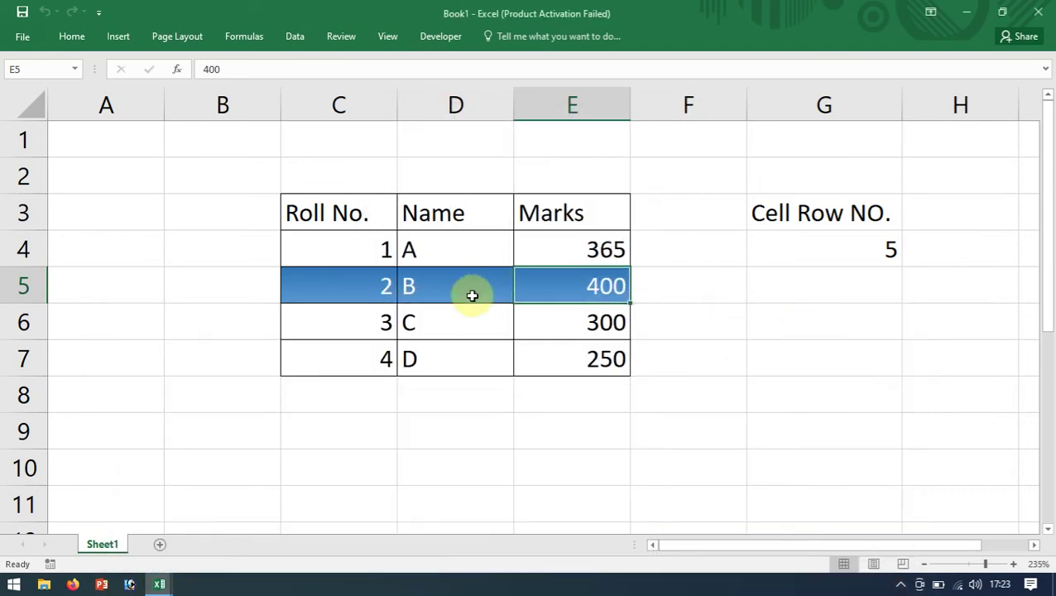
pyautogui.click(470, 248)
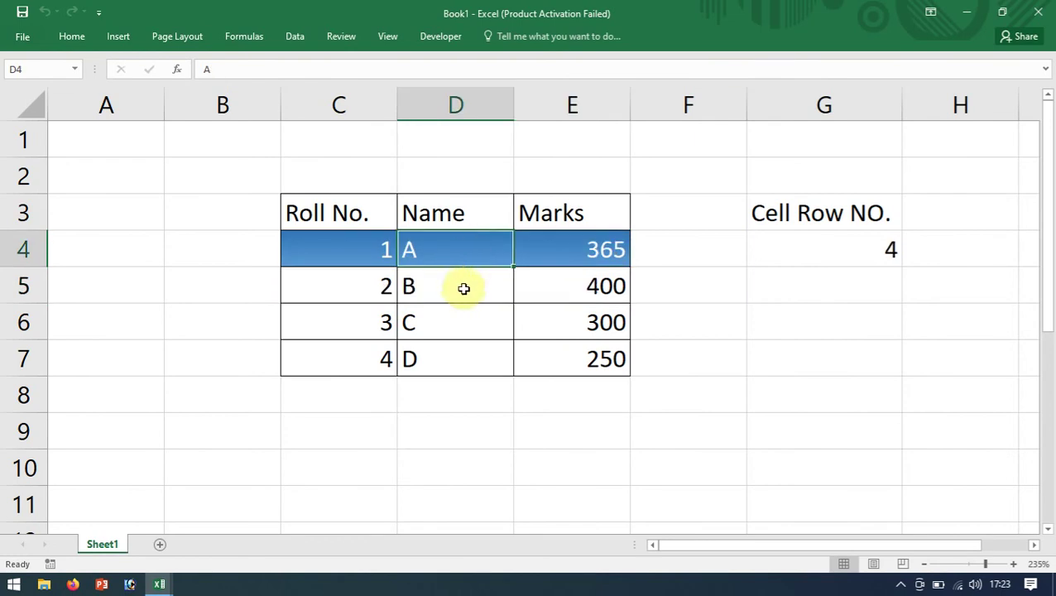
pyautogui.click(463, 288)
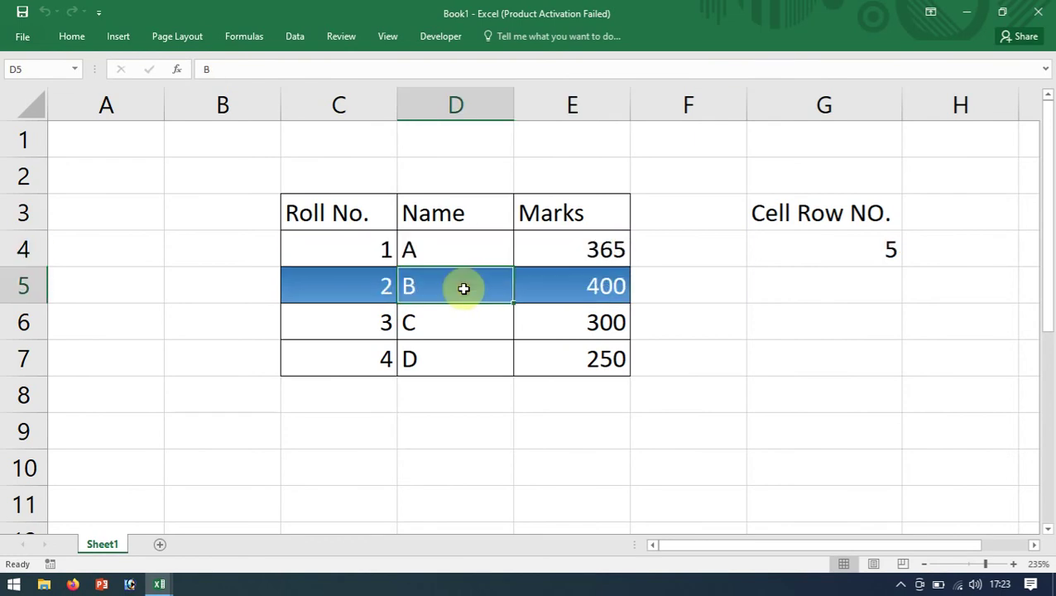
pyautogui.click(800, 252)
pyautogui.click(556, 346)
pyautogui.click(526, 320)
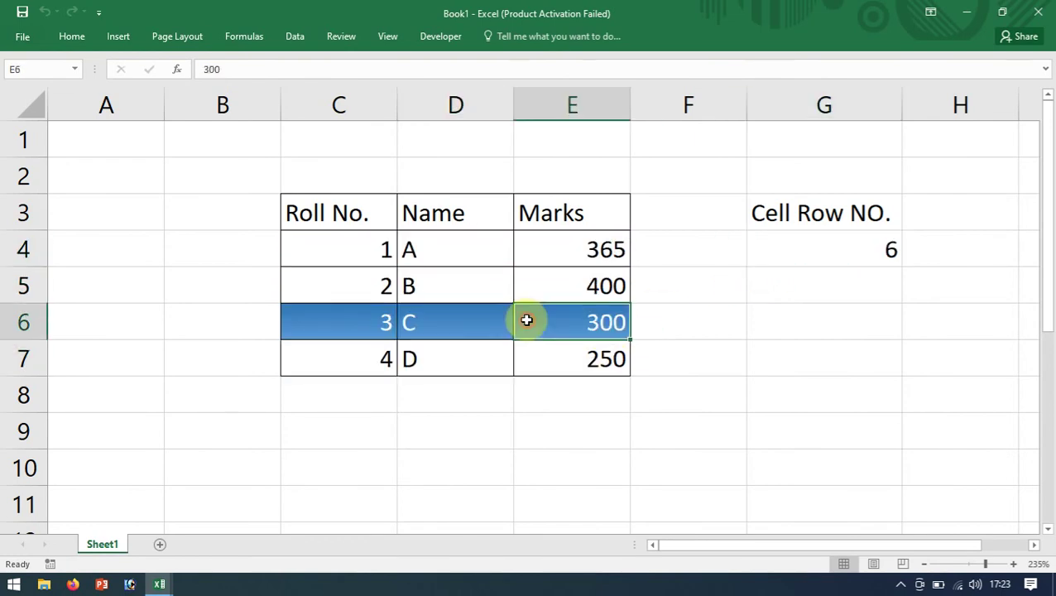
pyautogui.click(353, 285)
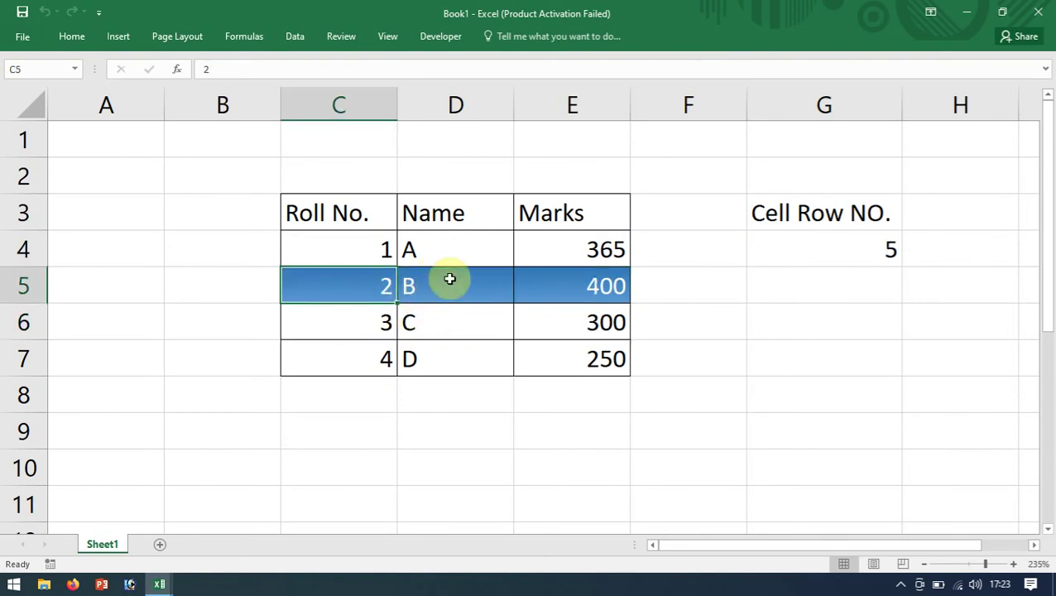
pyautogui.click(578, 329)
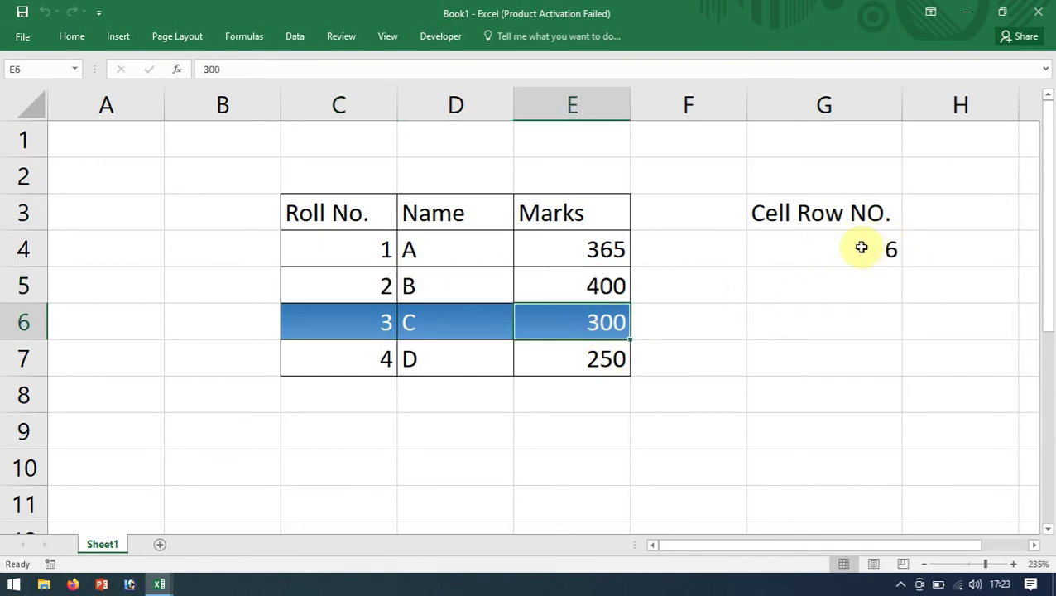
pyautogui.click(595, 283)
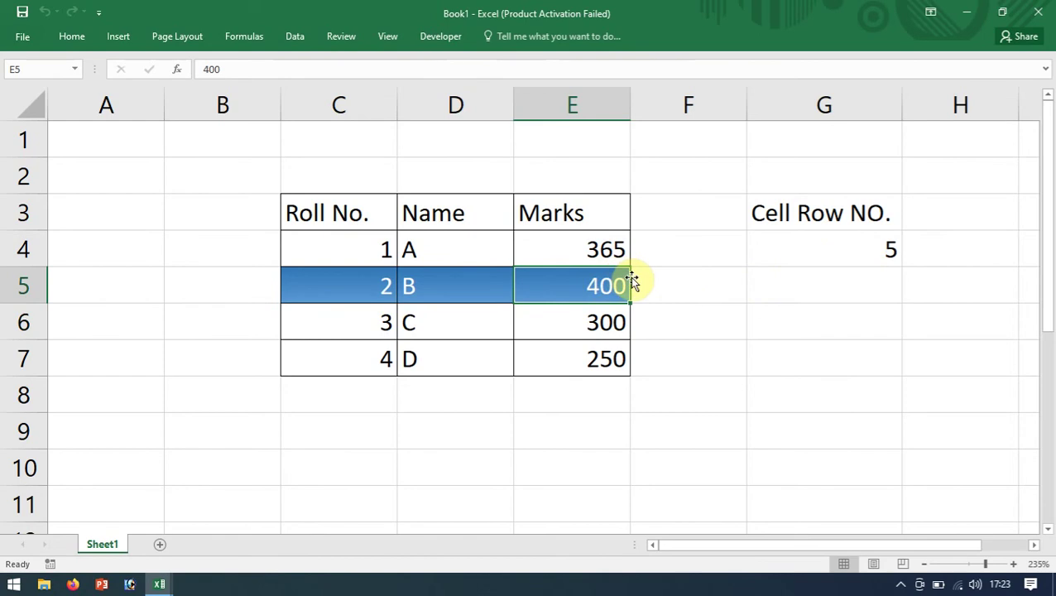
pyautogui.click(464, 247)
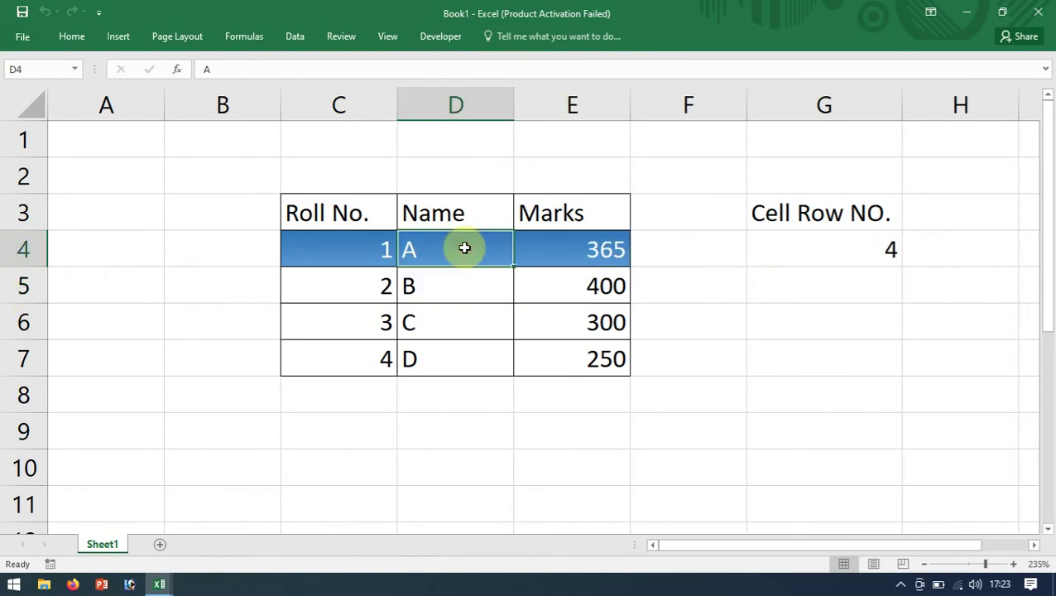
# Step: Select various cells outside the table and confirm G4 stays at 4
pyautogui.click(778, 314)
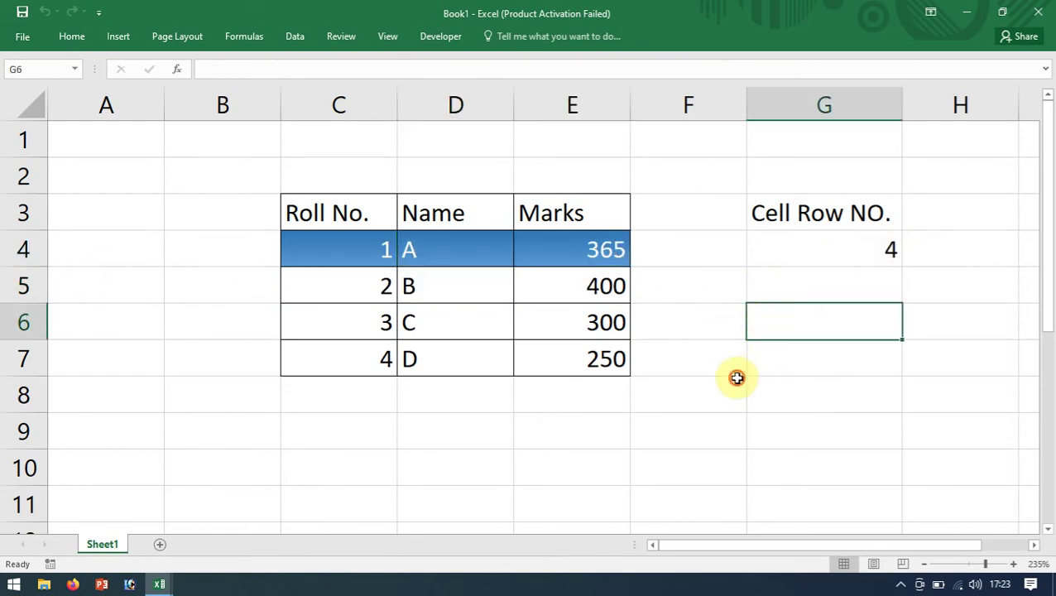
pyautogui.click(712, 382)
pyautogui.click(583, 407)
pyautogui.click(337, 426)
pyautogui.moveTo(142, 248); pyautogui.dragTo(144, 302)
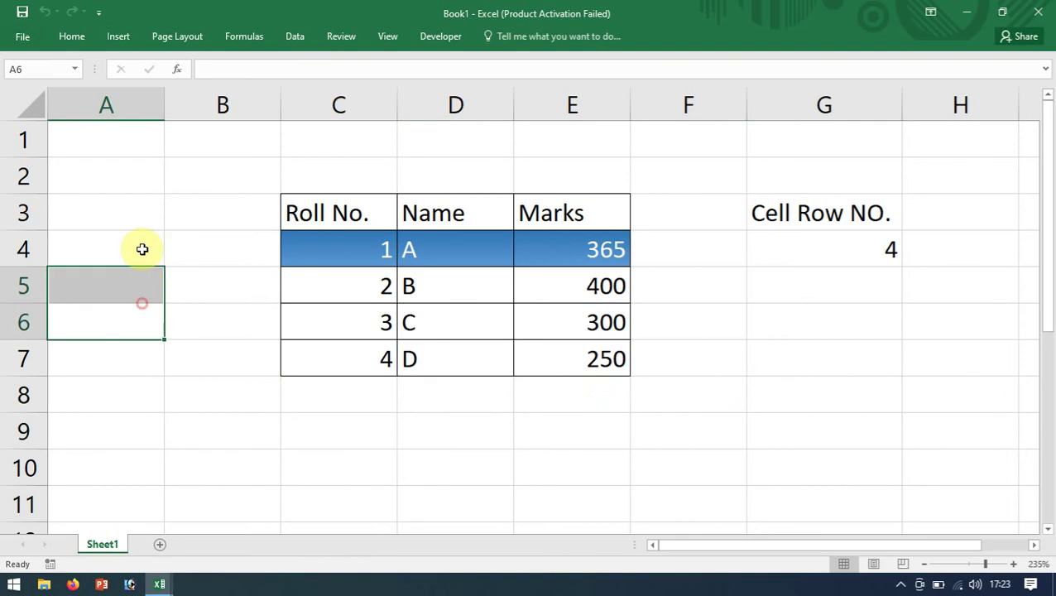
pyautogui.click(158, 208)
pyautogui.click(224, 166)
pyautogui.click(380, 155)
pyautogui.click(500, 148)
pyautogui.click(610, 148)
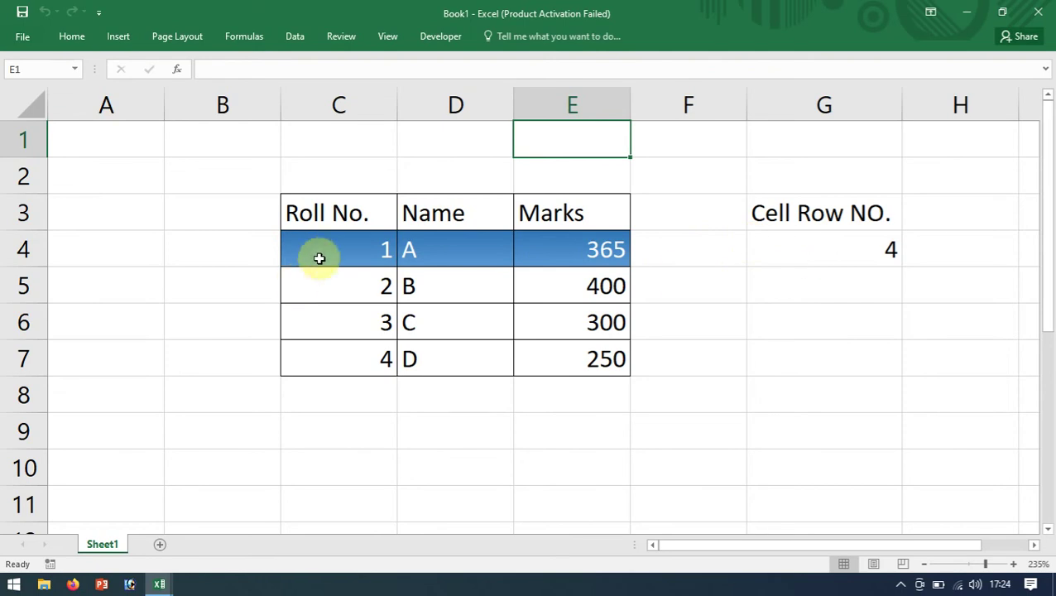
# Step: Select C4:E7, clear its conditional formatting rules, and reopen Conditional Formatting for a new rule
pyautogui.click(304, 245)
pyautogui.moveTo(417, 241); pyautogui.dragTo(578, 358)
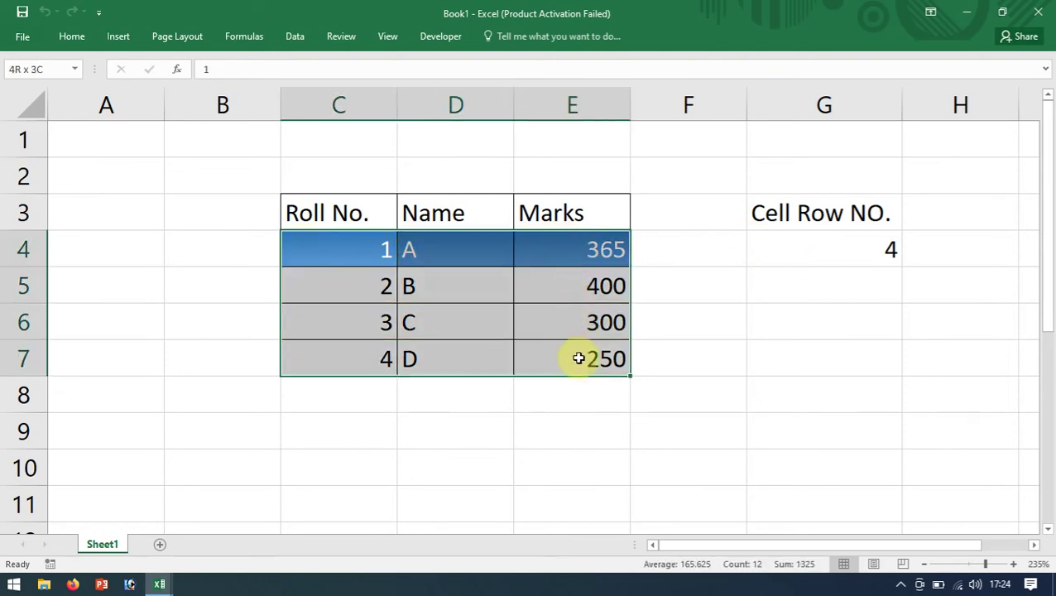
pyautogui.click(81, 41)
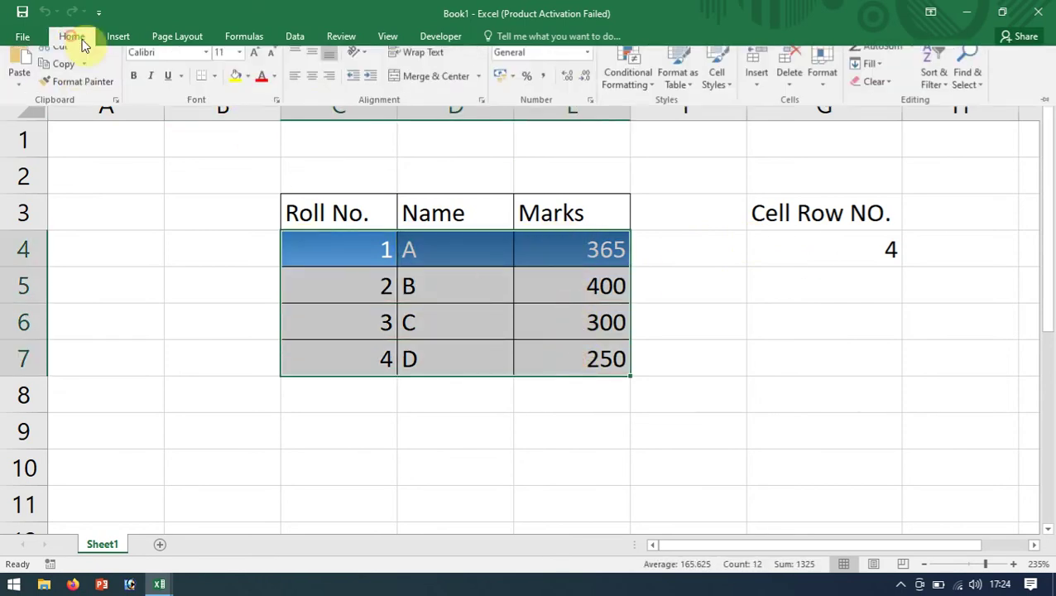
pyautogui.click(631, 89)
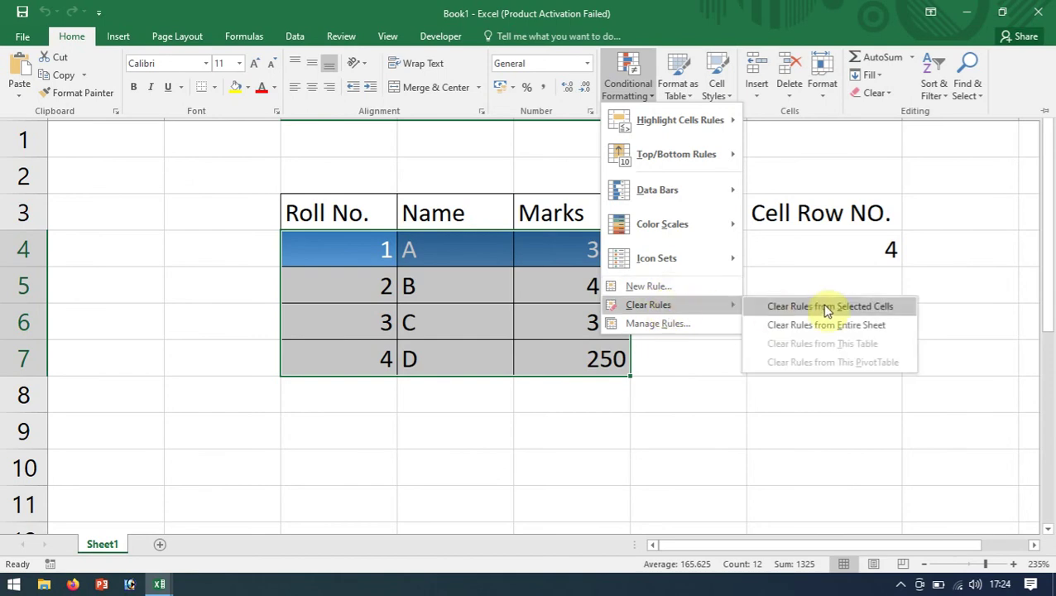
pyautogui.moveTo(648, 305)
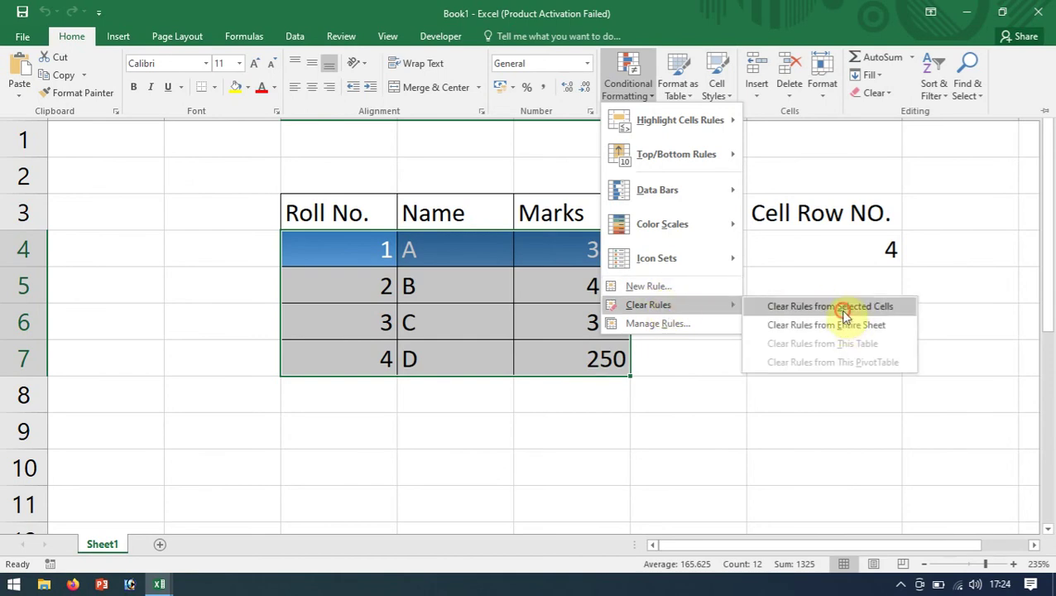
pyautogui.click(845, 313)
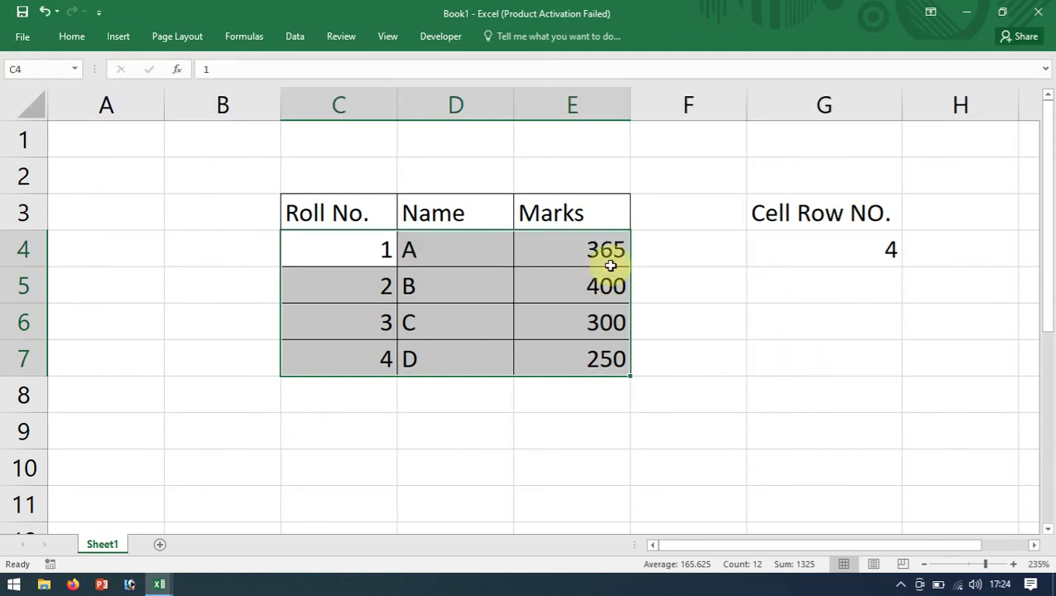
pyautogui.click(64, 43)
pyautogui.click(634, 87)
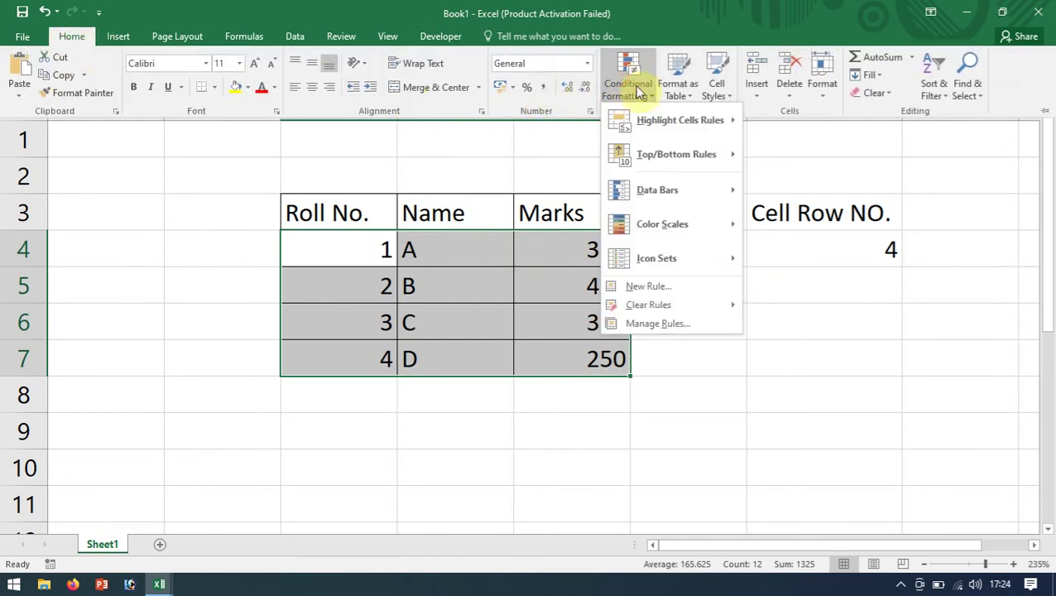
# Step: Create a New Rule using a formula, entering =row(c4)=$G$4 with G4 clicked as the reference
pyautogui.click(662, 286)
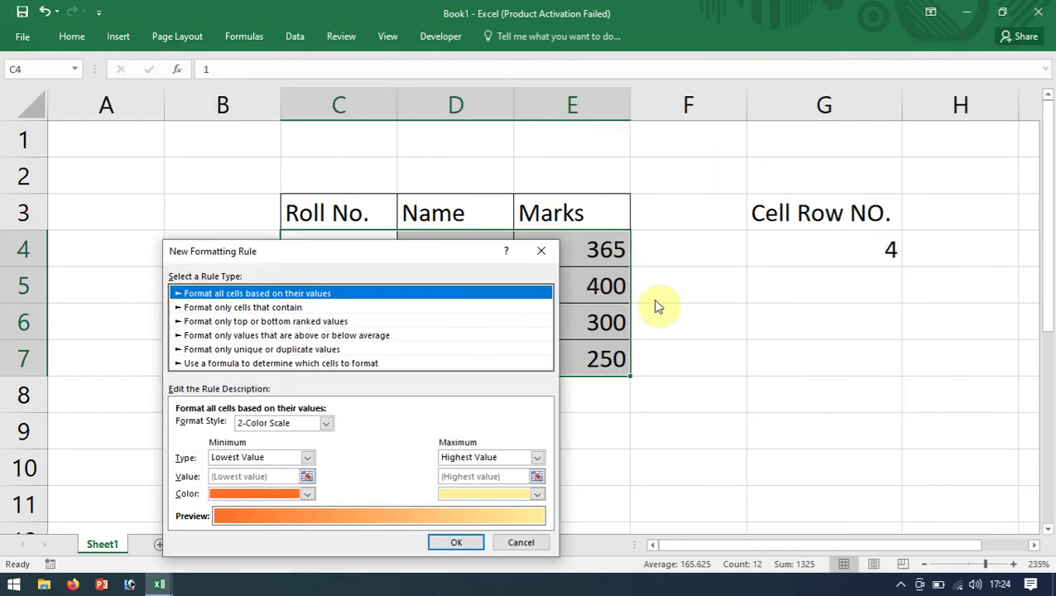
pyautogui.moveTo(364, 251); pyautogui.dragTo(375, 189)
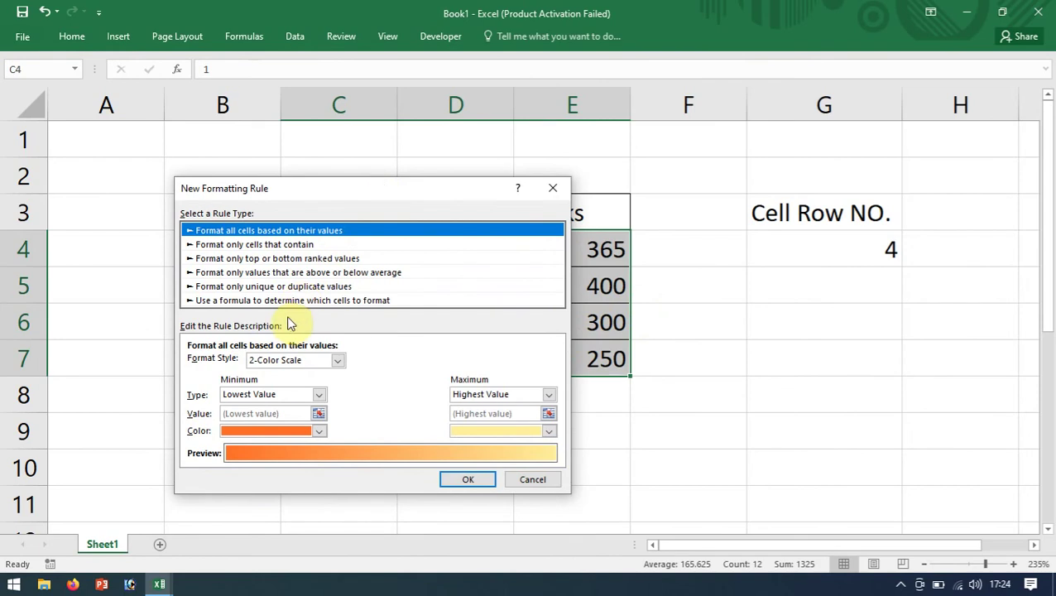
pyautogui.click(277, 301)
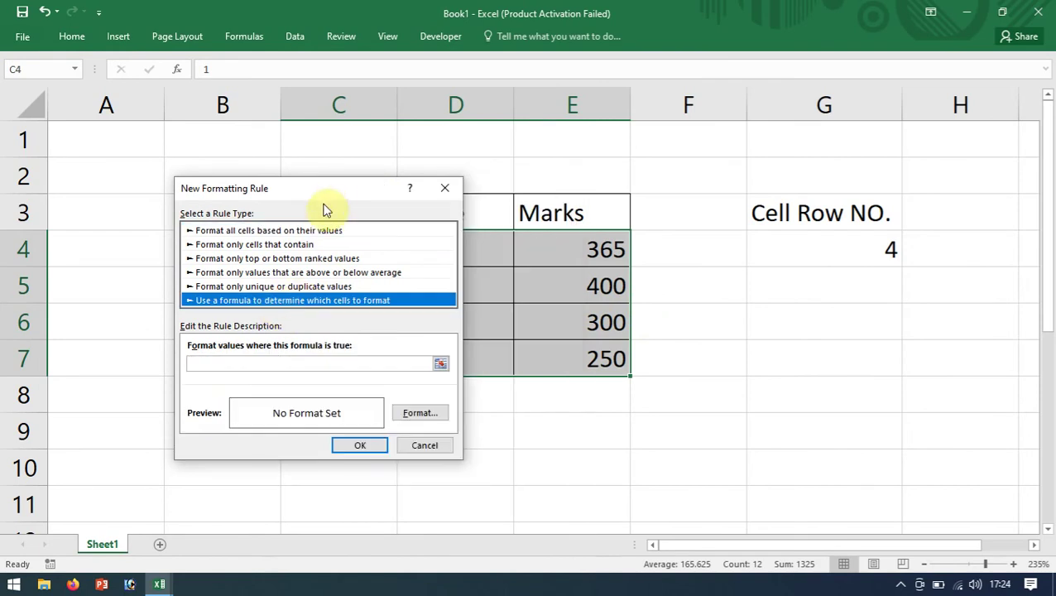
pyautogui.moveTo(333, 187); pyautogui.dragTo(241, 142)
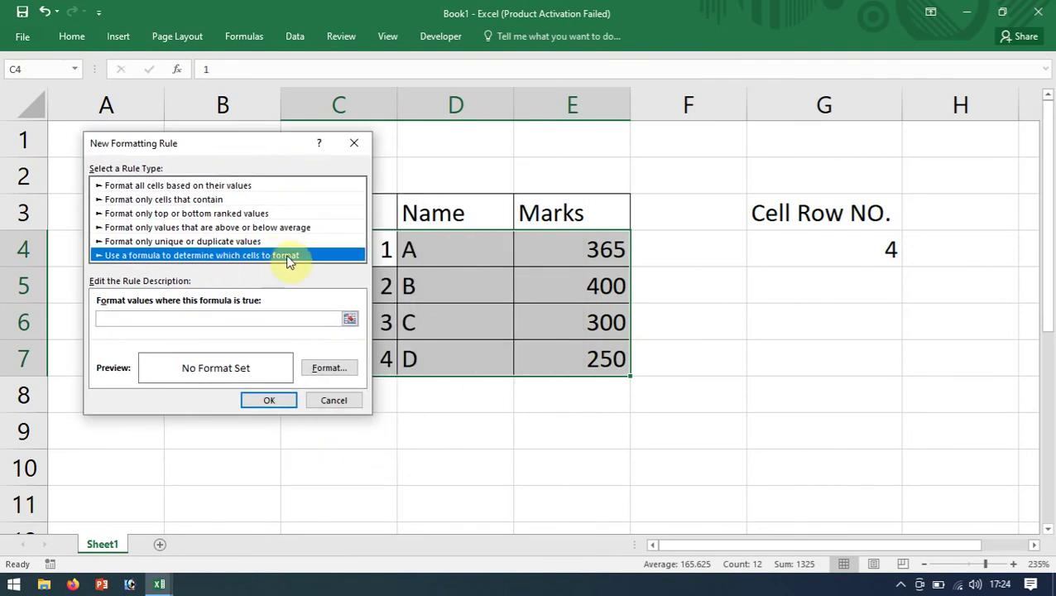
pyautogui.click(238, 319)
pyautogui.write('=ro')
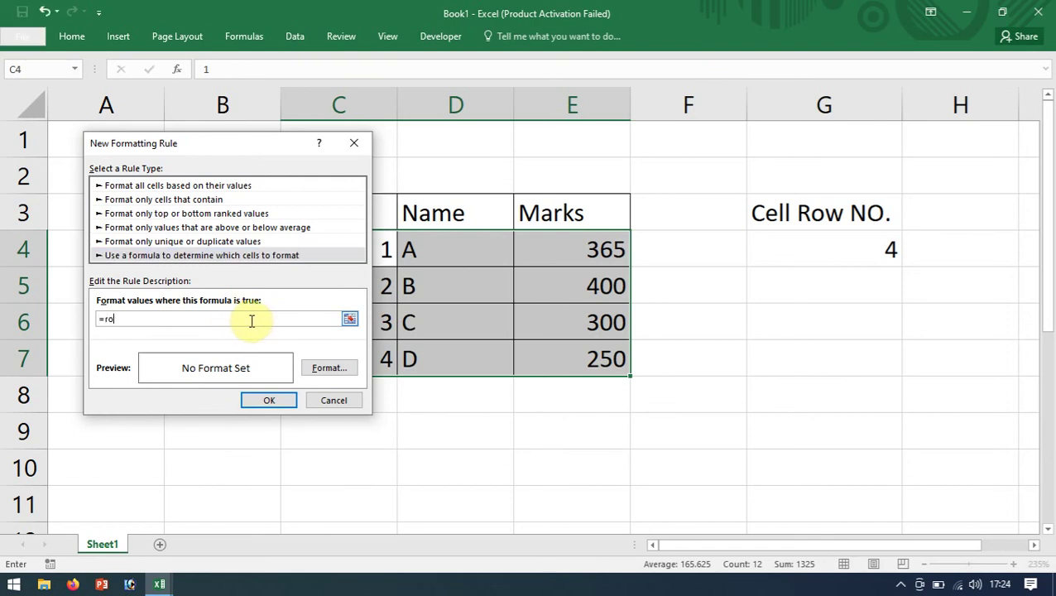
pyautogui.write('w(d5')
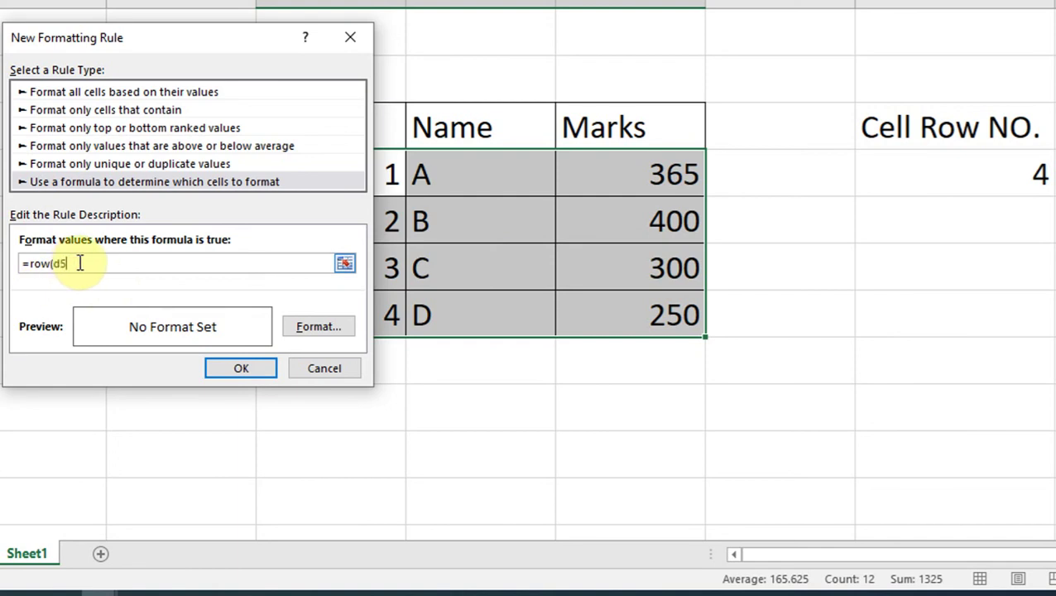
pyautogui.moveTo(143, 54)
pyautogui.mouseDown()
pyautogui.moveTo(115, 87)
pyautogui.moveTo(77, 72)
pyautogui.mouseUp()
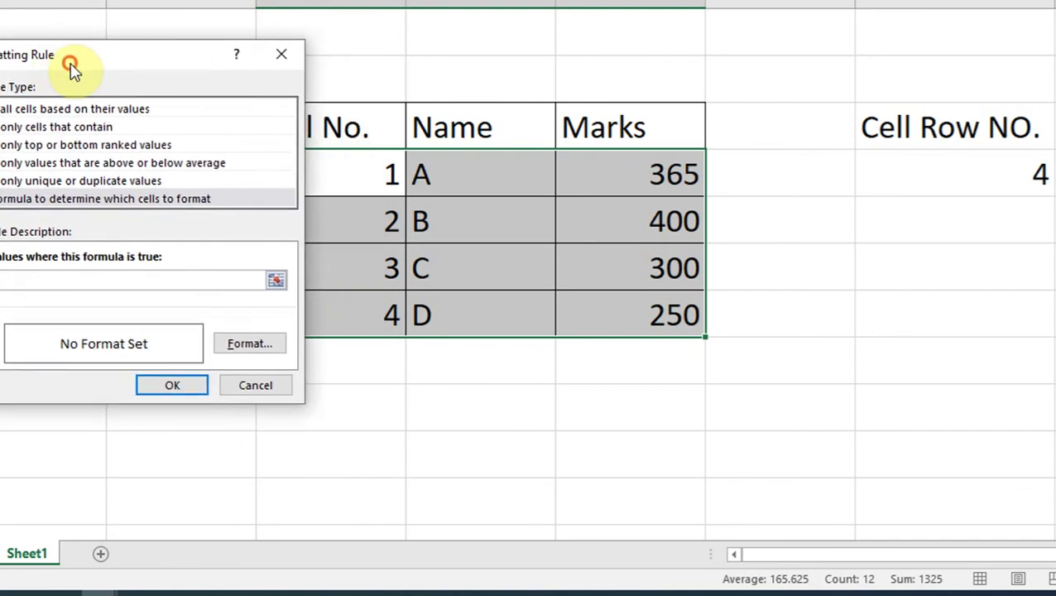
pyautogui.click(31, 281)
pyautogui.write('=row(c4)=')
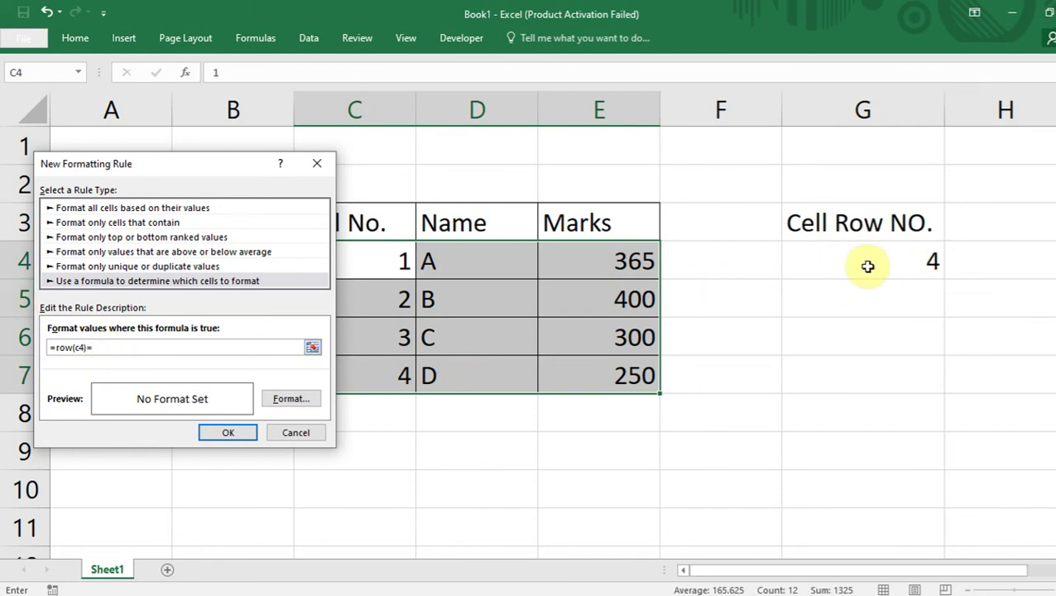
pyautogui.click(841, 260)
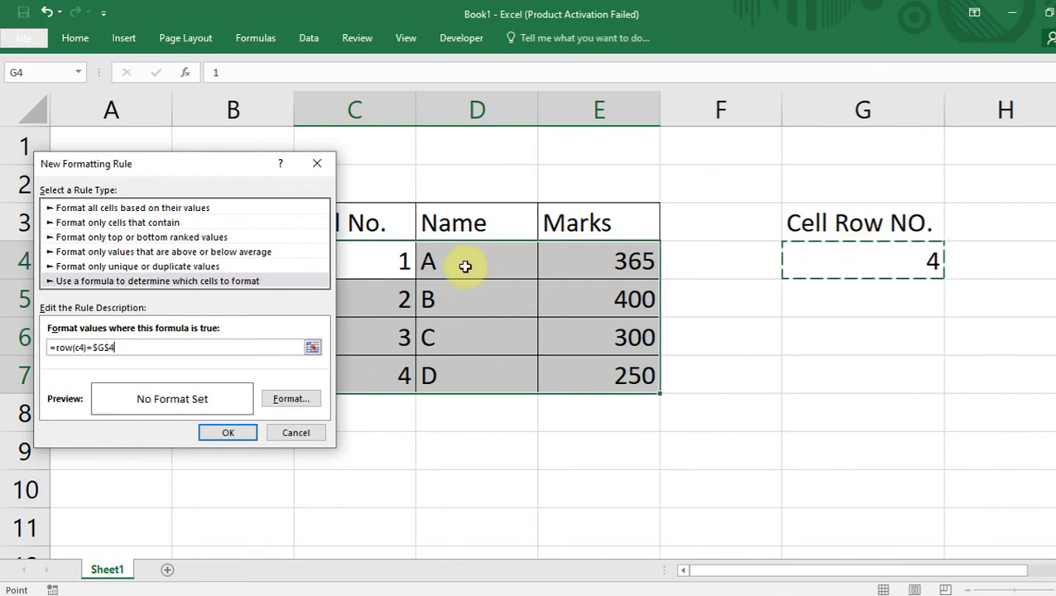
# Step: Set the rule's fill to a two-colour dark orange and brown-orange gradient via Fill Effects
pyautogui.click(290, 399)
pyautogui.click(324, 224)
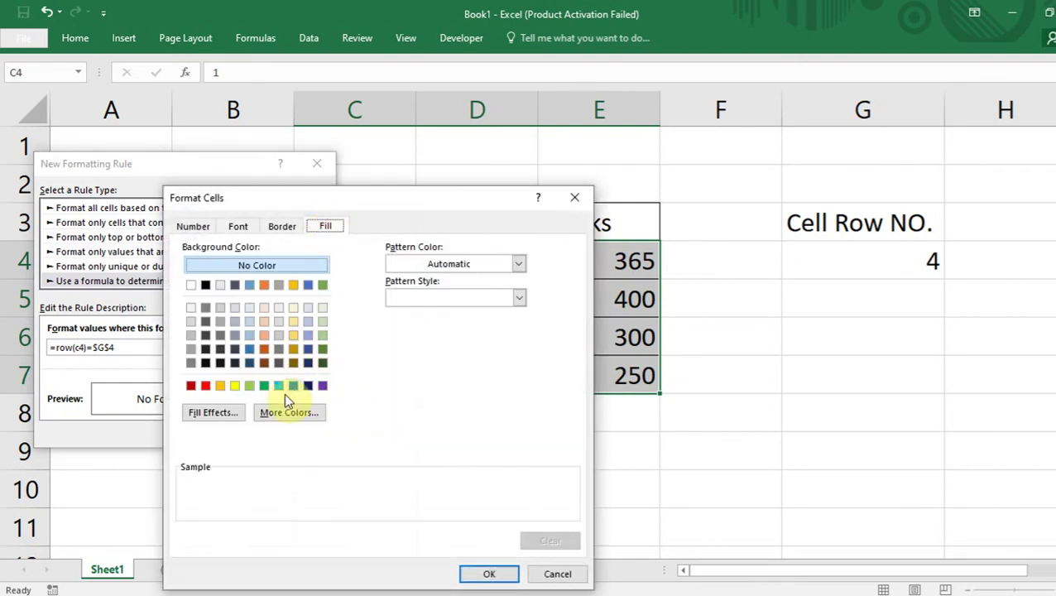
pyautogui.click(211, 412)
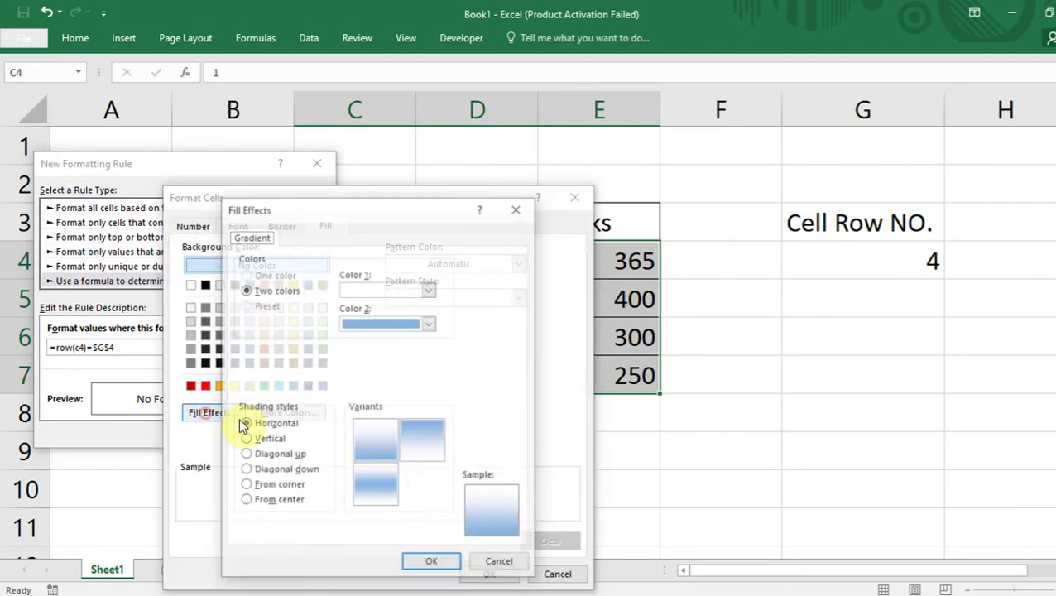
pyautogui.click(408, 292)
pyautogui.click(418, 378)
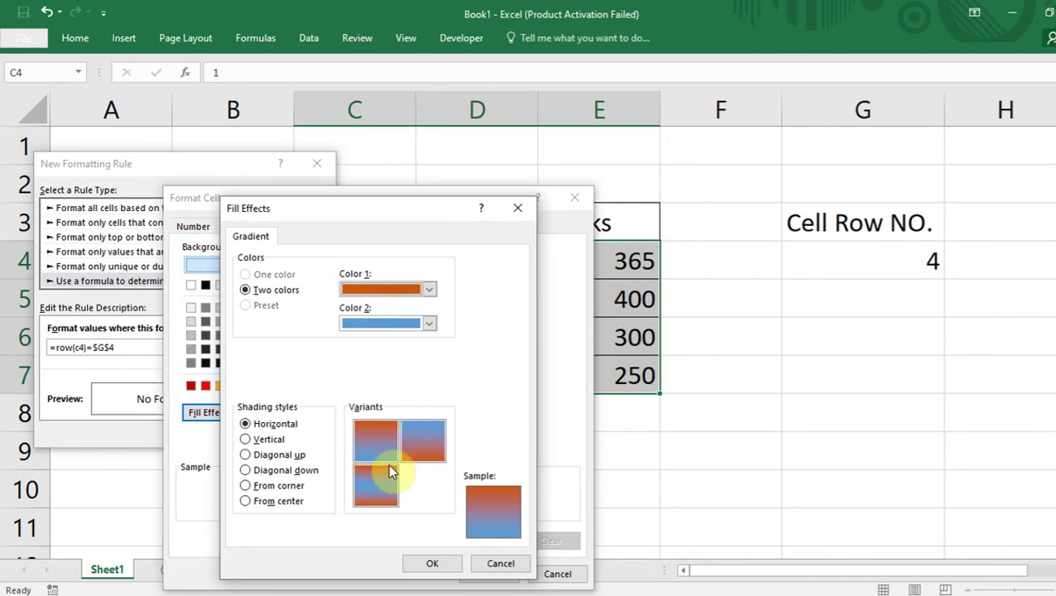
pyautogui.click(401, 324)
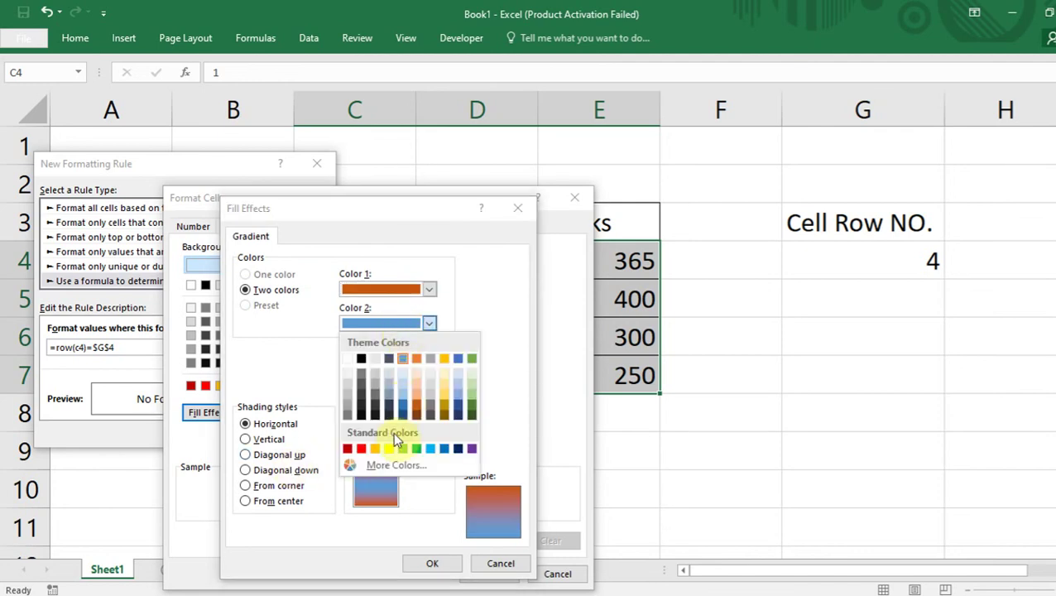
pyautogui.click(417, 414)
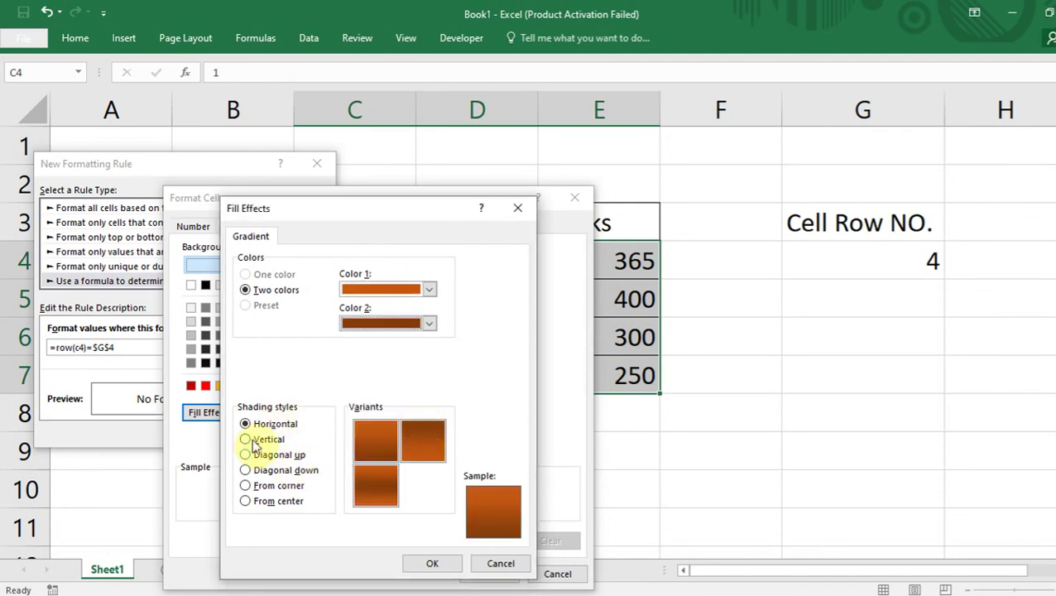
pyautogui.click(432, 566)
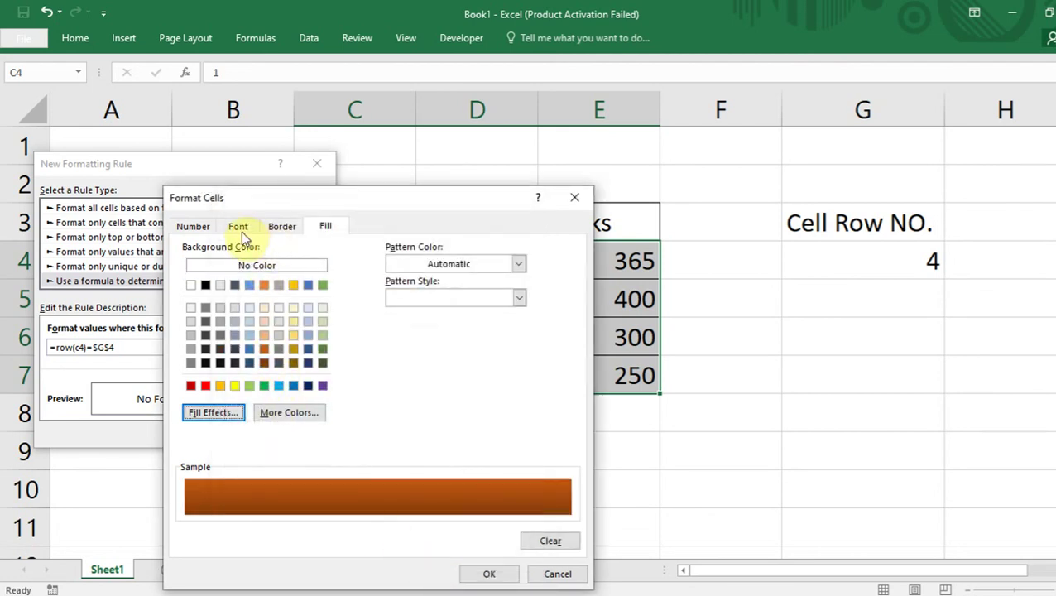
# Step: Give the rule a light font colour and apply it, highlighting the A row
pyautogui.click(240, 227)
pyautogui.click(450, 362)
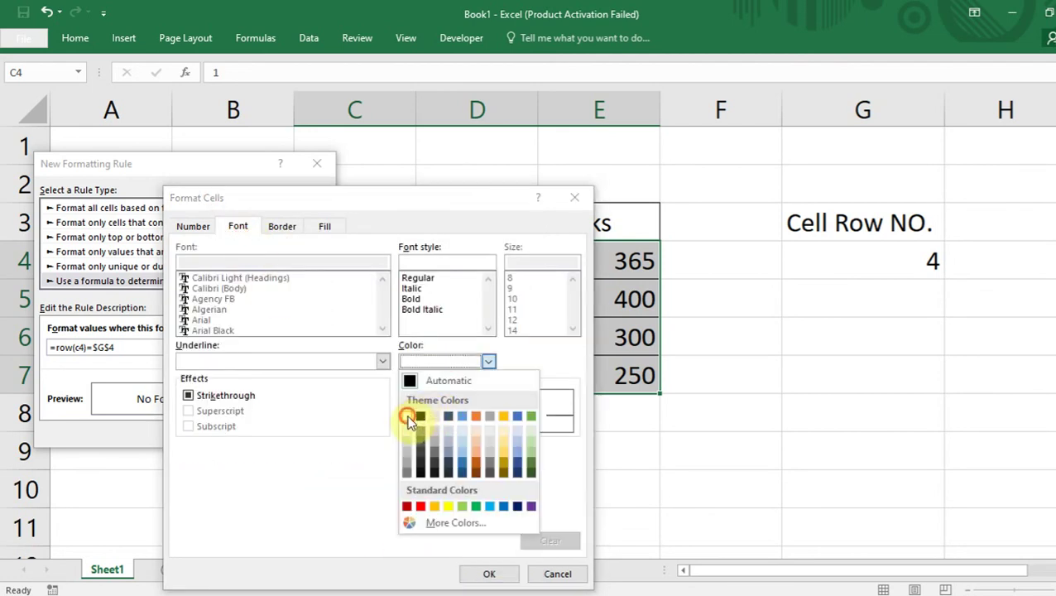
pyautogui.click(408, 415)
pyautogui.click(490, 574)
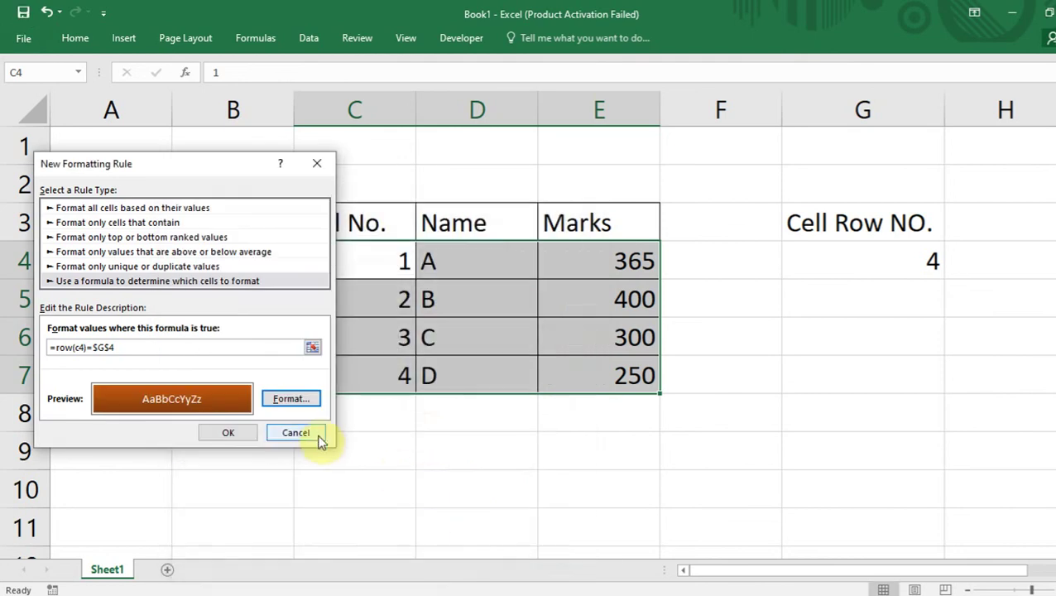
pyautogui.click(228, 432)
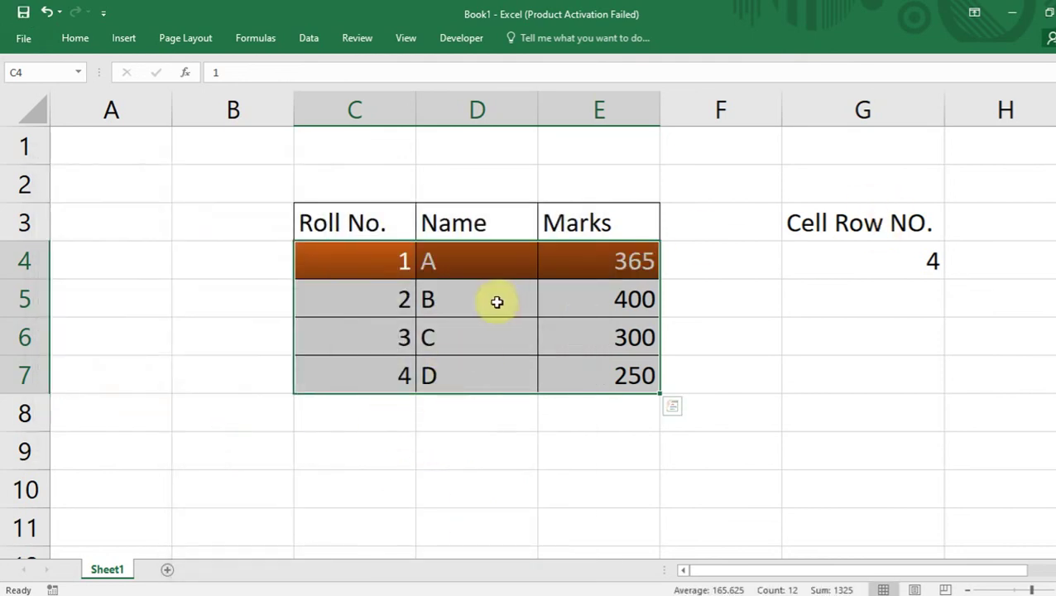
# Step: Select cells in rows 4, 5, 6 and 7 in turn, confirming G4 and the brown highlight update, finishing on row 5
pyautogui.click(473, 262)
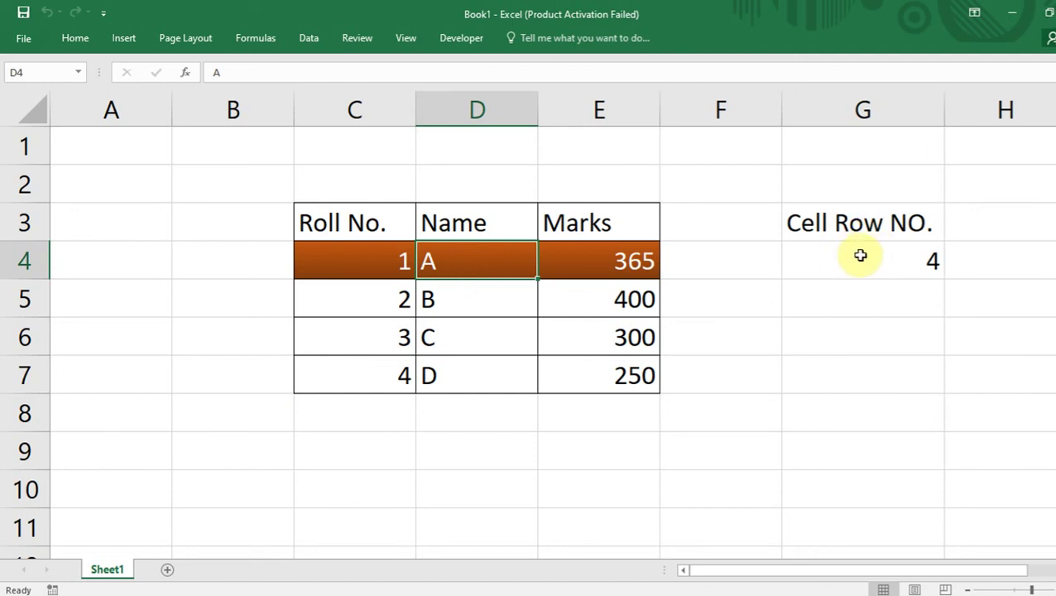
pyautogui.click(579, 302)
pyautogui.click(578, 340)
pyautogui.click(583, 374)
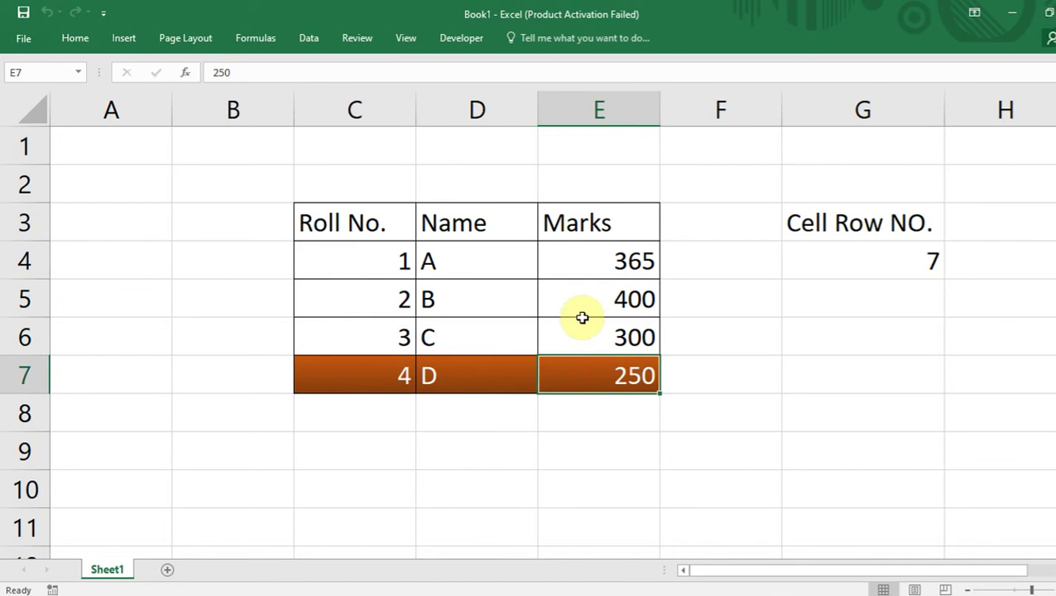
pyautogui.click(582, 303)
pyautogui.click(579, 275)
pyautogui.click(577, 327)
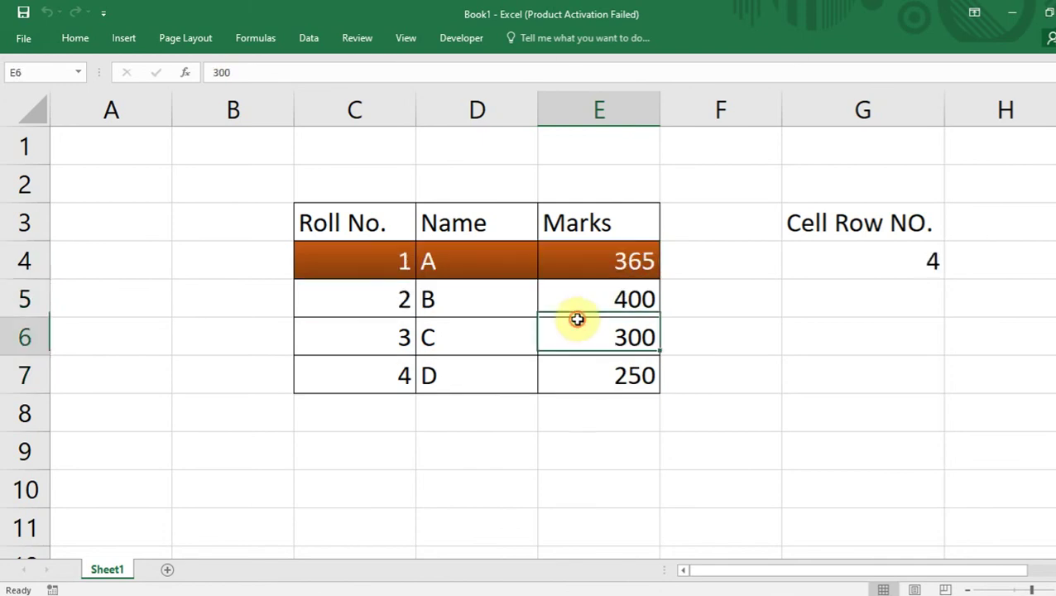
pyautogui.click(577, 300)
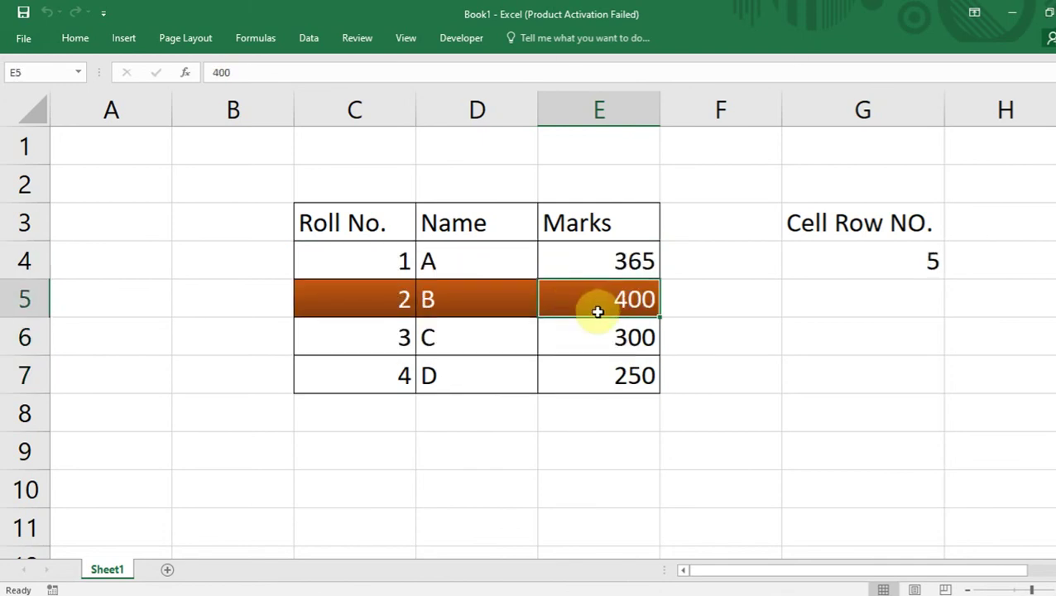